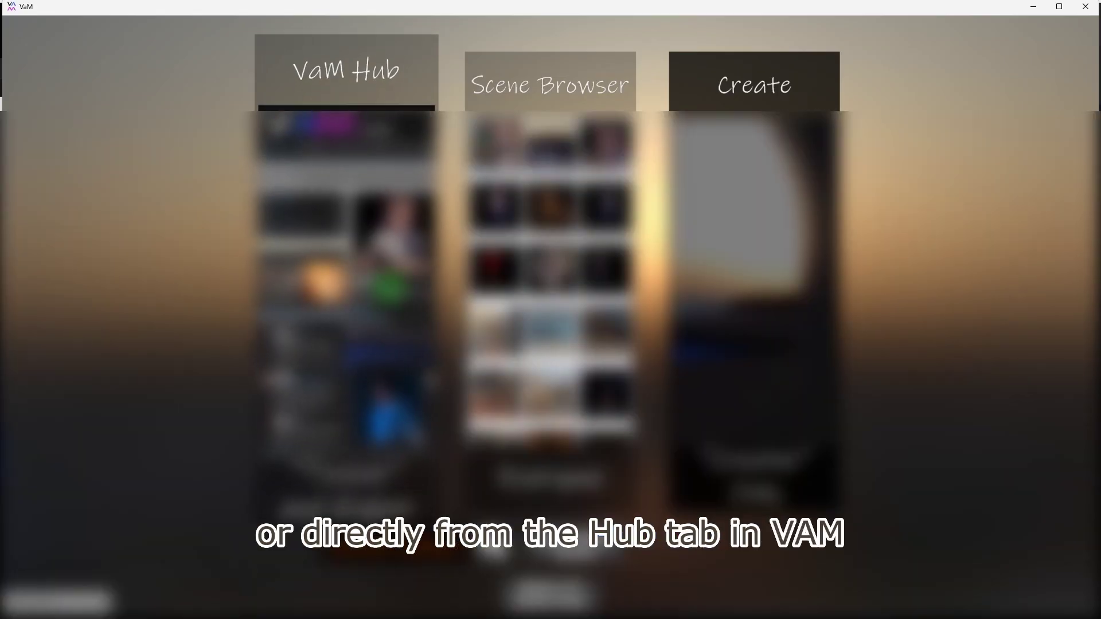
- Open the in-app VaM Hub to get the Markerless Motion Capture 3 plugin
{"action": "left_click", "coordinate": [332, 108]}
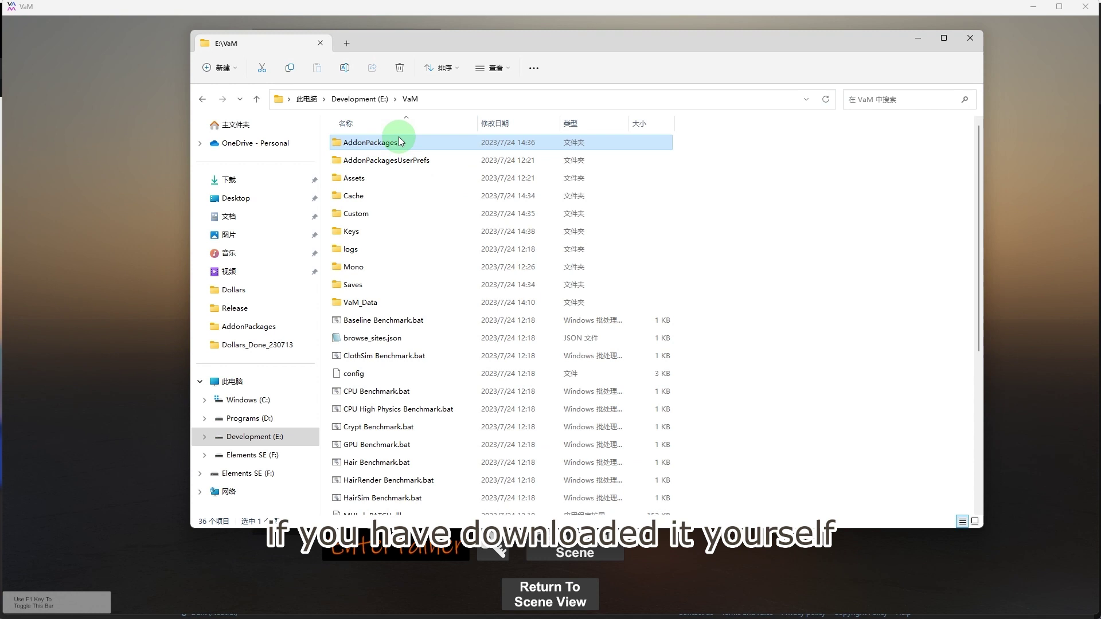
- Open E:\VaM\AddonPackages and select SunnyViewTech.MarkerlessMoCap.3.var
{"action": "left_click", "coordinate": [886, 202]}
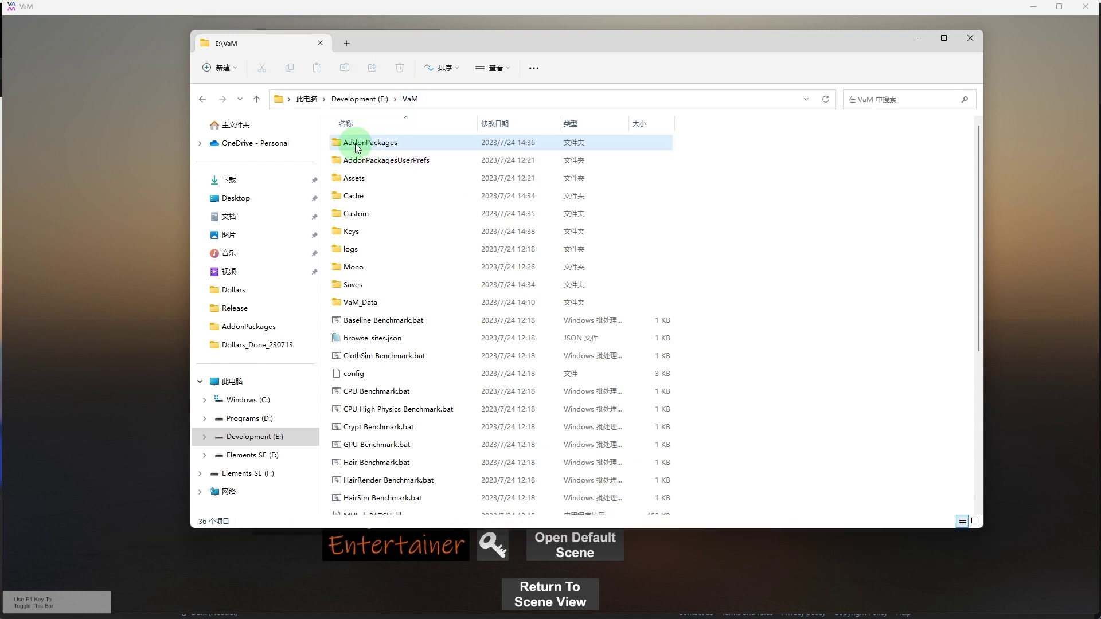
{"action": "double_click", "coordinate": [356, 146]}
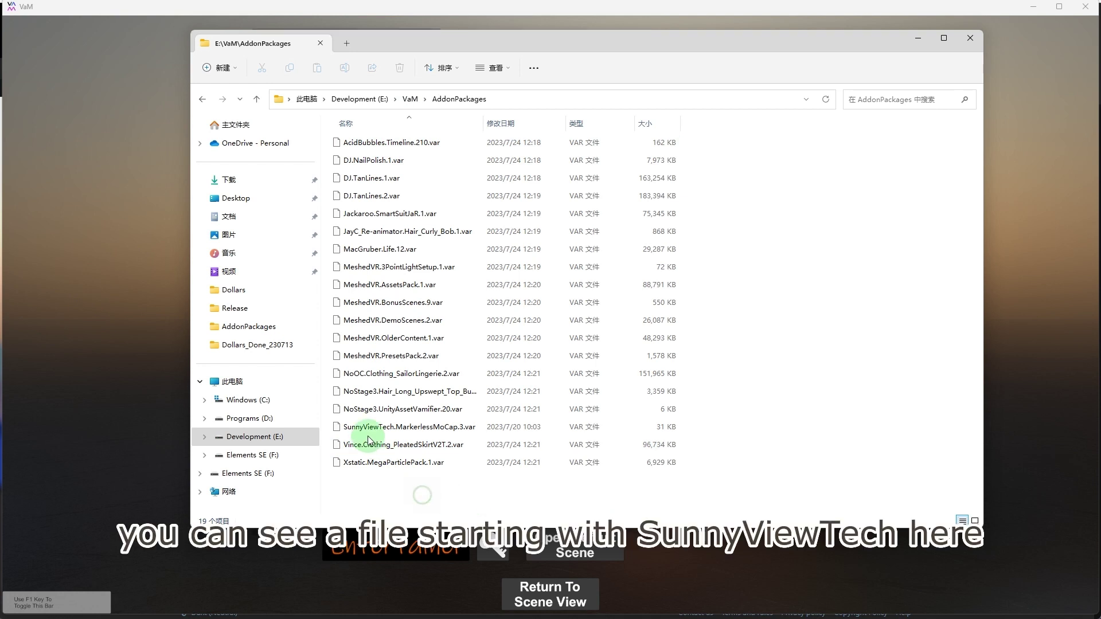
{"action": "left_click", "coordinate": [481, 434]}
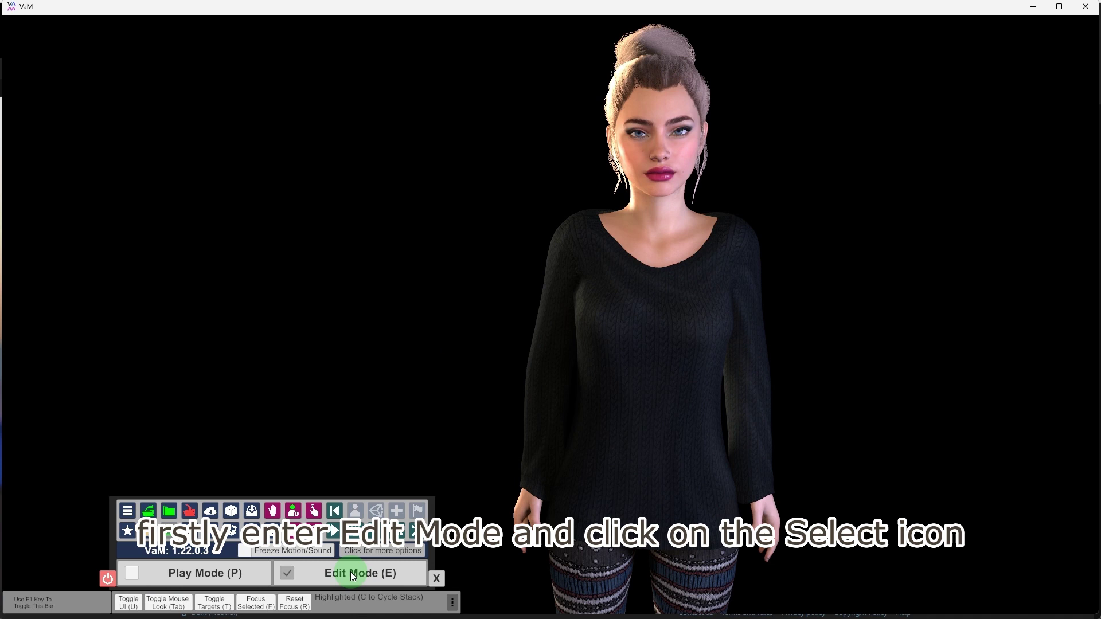
- Bring up the Person atom edit panel for the loaded female character
{"action": "left_click", "coordinate": [400, 531]}
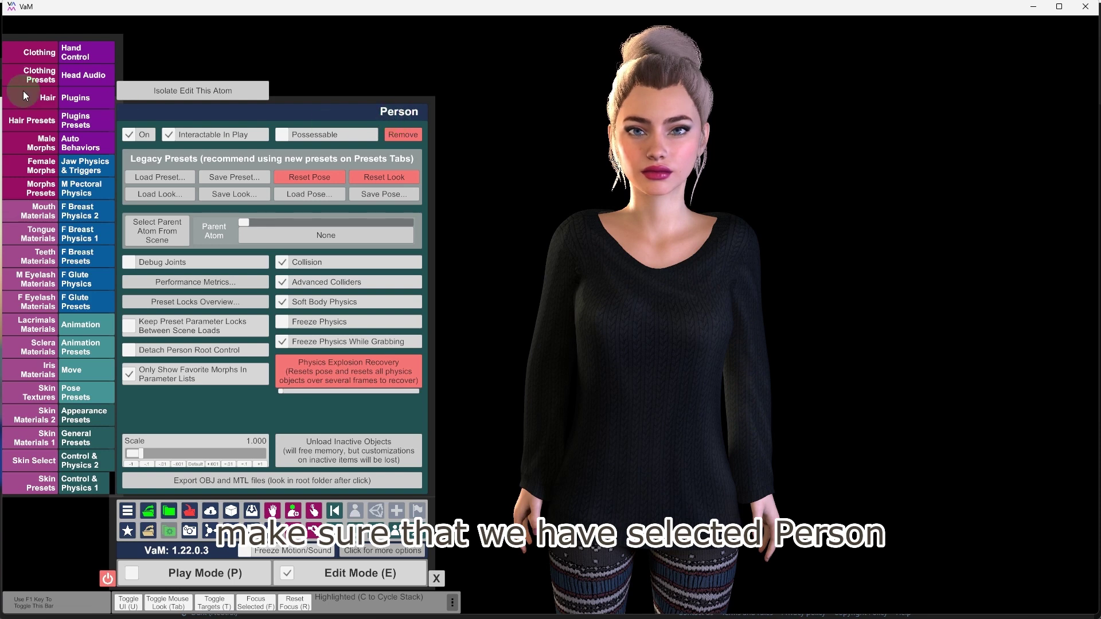
- Add a new plugin slot to the Person and browse to the AddonPackages folder
{"action": "left_click", "coordinate": [90, 99]}
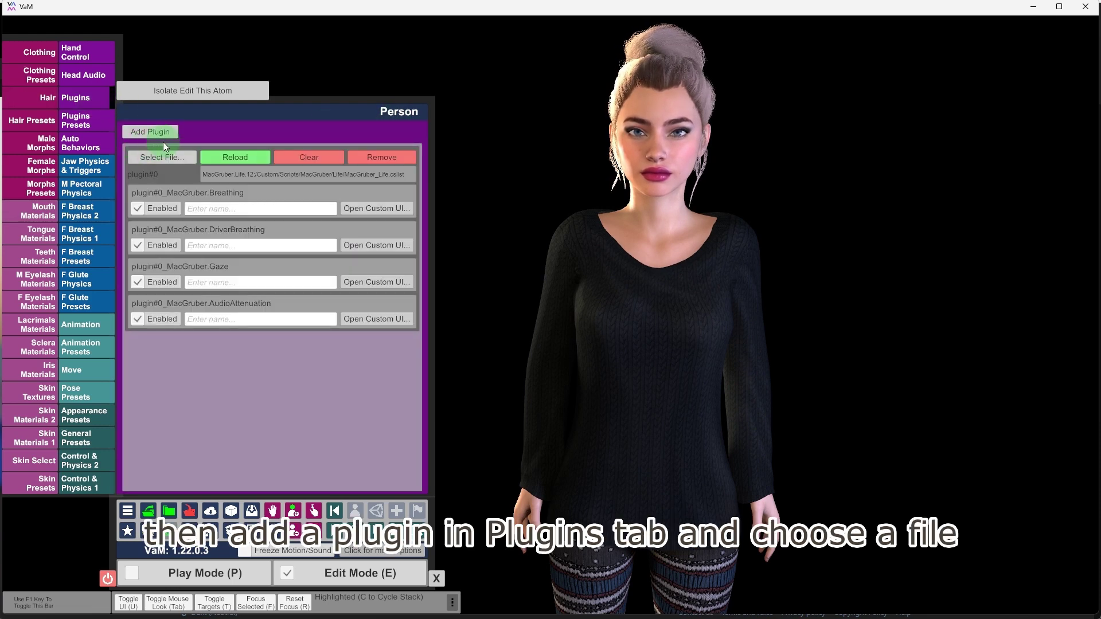
{"action": "left_click", "coordinate": [143, 133]}
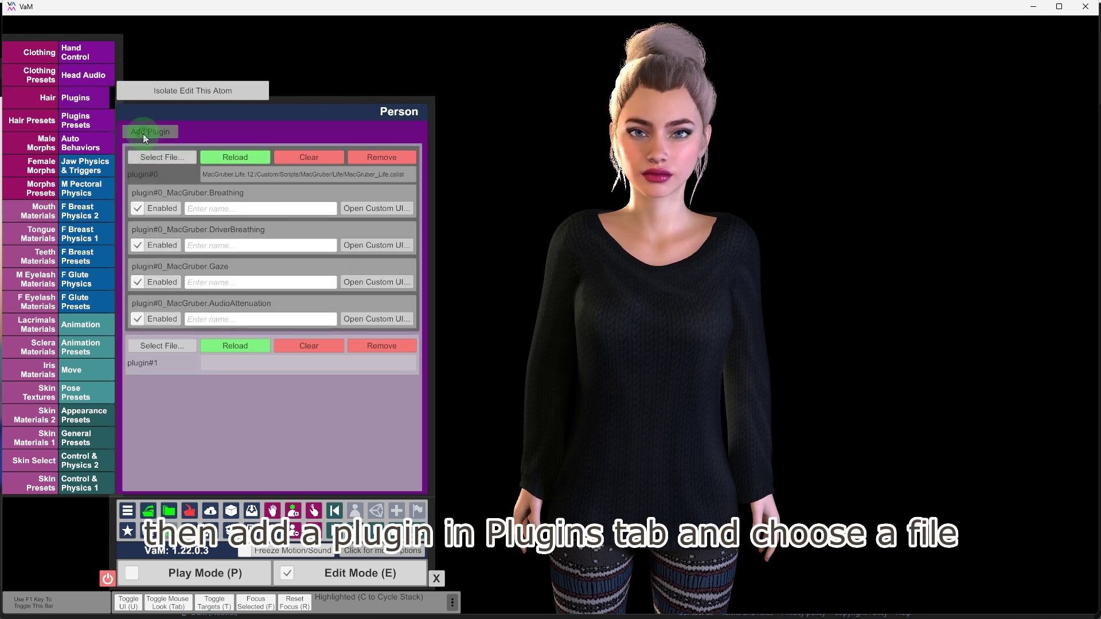
{"action": "left_click", "coordinate": [168, 346]}
{"action": "left_click", "coordinate": [126, 174]}
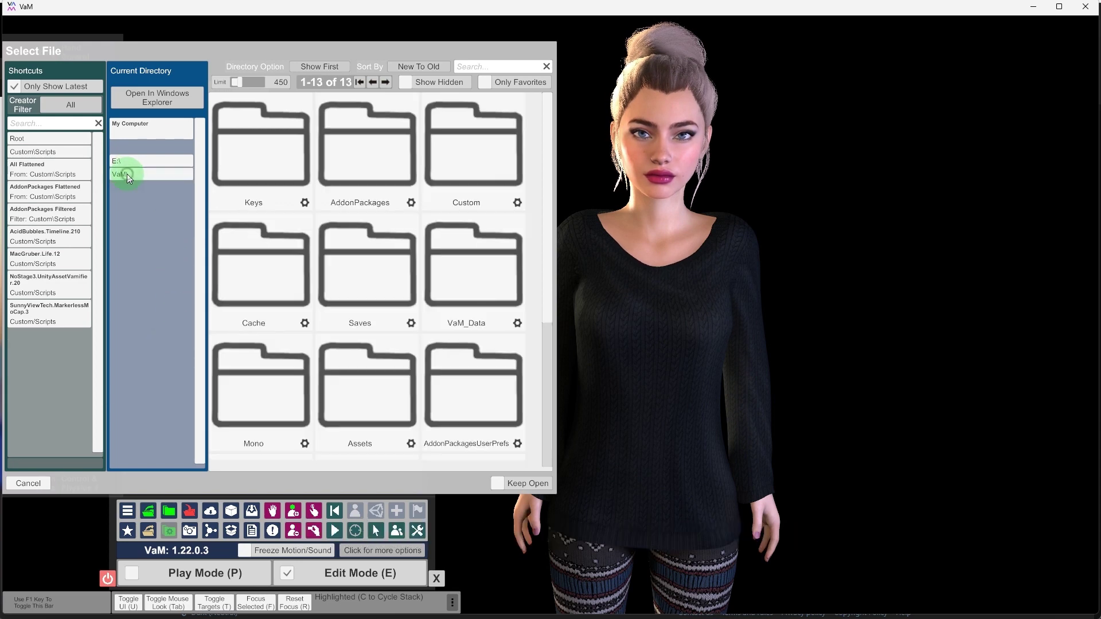
{"action": "left_click", "coordinate": [344, 230]}
{"action": "double_click", "coordinate": [350, 186]}
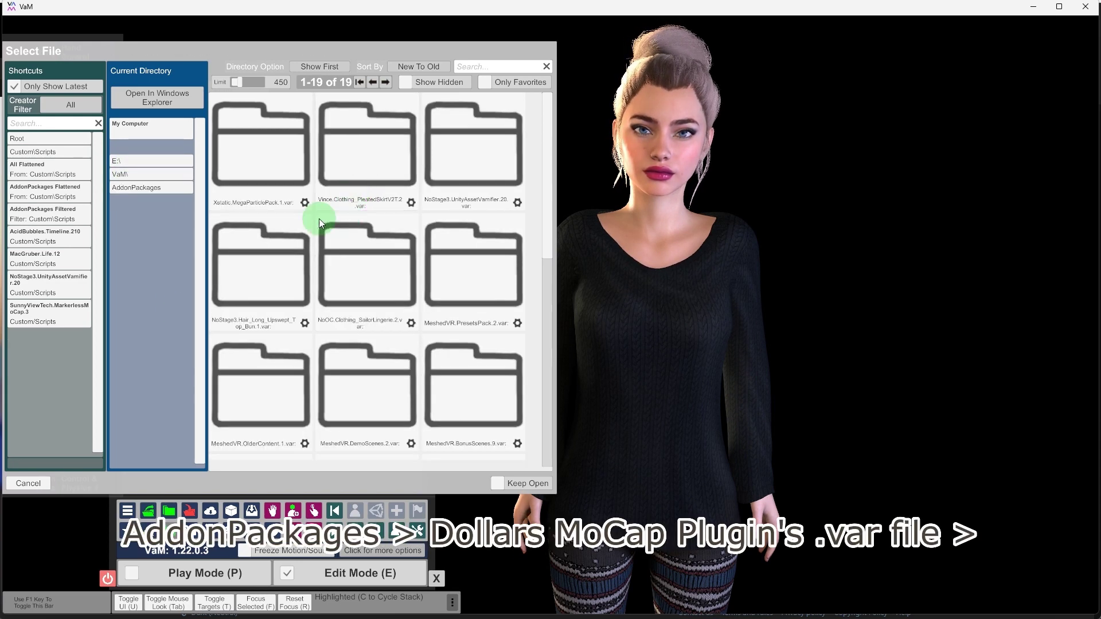
- Load MarkerlessMoCap.cslist from the SunnyViewTech.MarkerlessMoCap.3 package's Custom > Scripts folder
{"action": "left_click", "coordinate": [415, 355]}
{"action": "scroll", "coordinate": [400, 365], "scroll_direction": "down", "scroll_amount": 5}
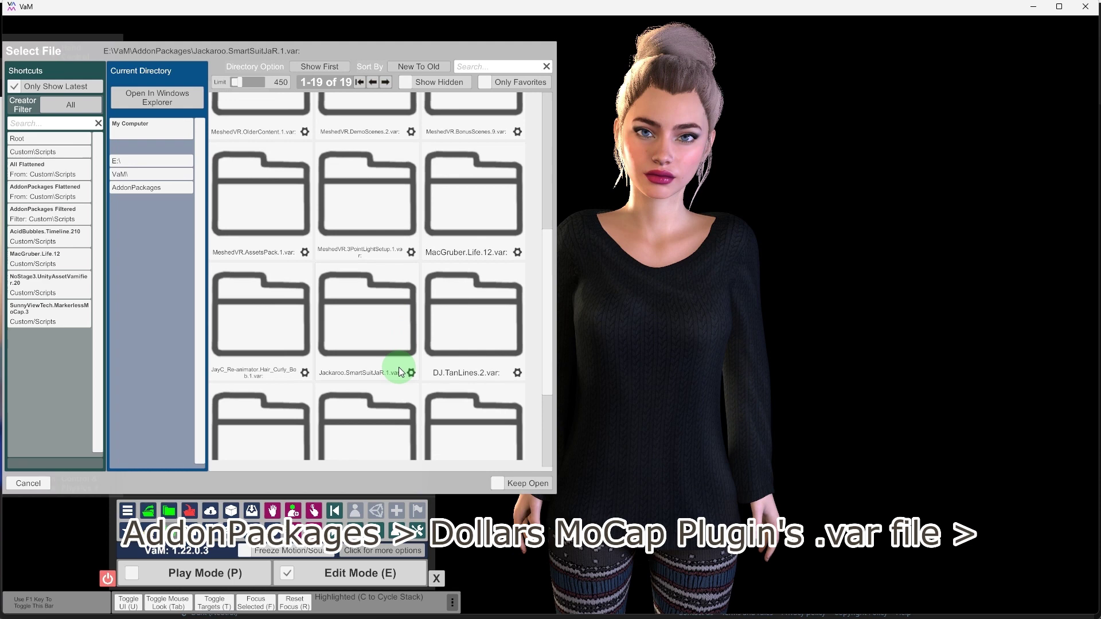
{"action": "left_click", "coordinate": [398, 368]}
{"action": "scroll", "coordinate": [396, 372], "scroll_direction": "down", "scroll_amount": 2}
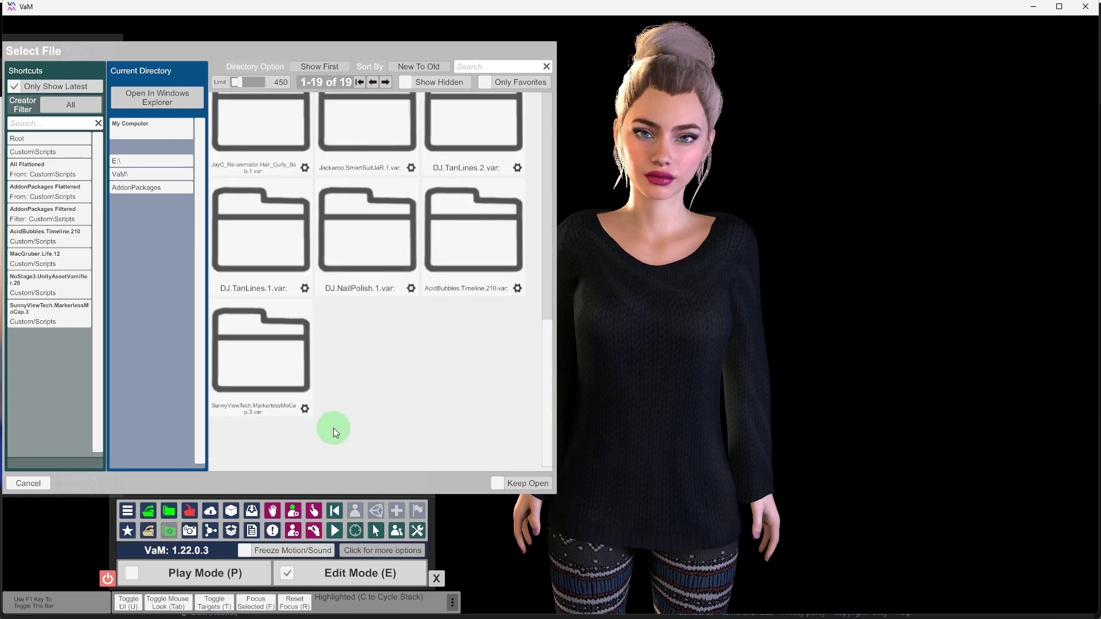
{"action": "left_click", "coordinate": [258, 421]}
{"action": "double_click", "coordinate": [258, 420]}
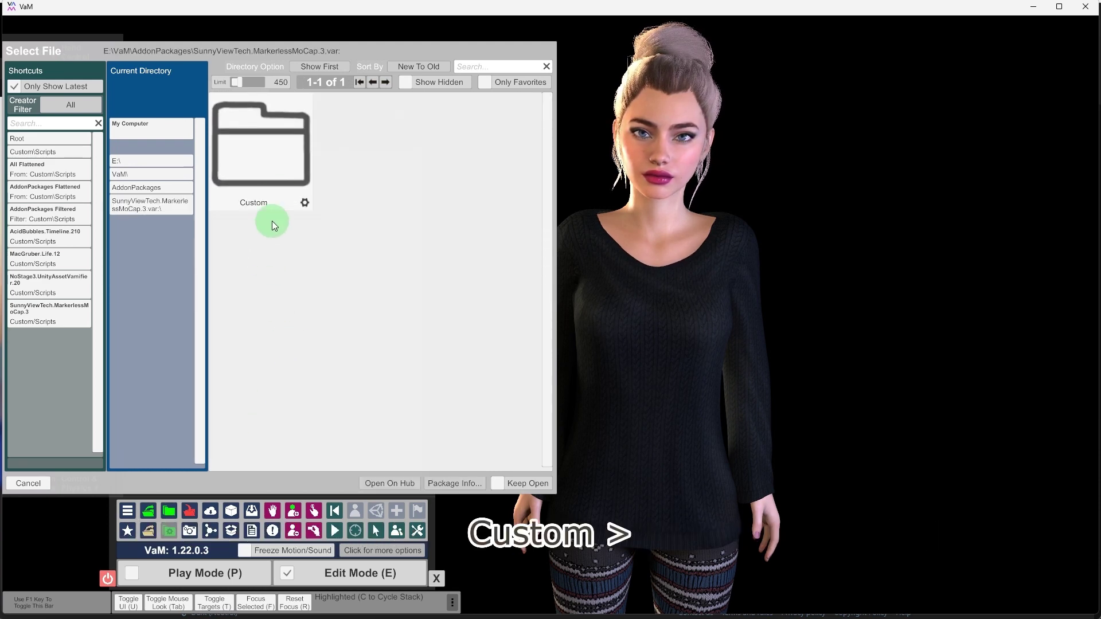
{"action": "double_click", "coordinate": [281, 187]}
{"action": "double_click", "coordinate": [270, 167]}
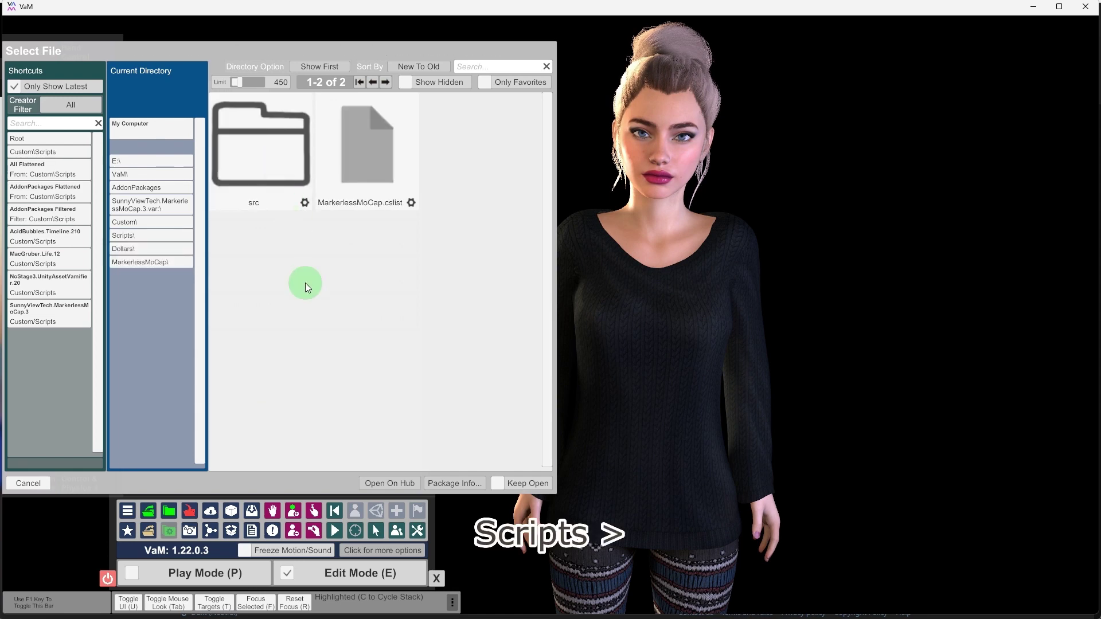
{"action": "double_click", "coordinate": [374, 177]}
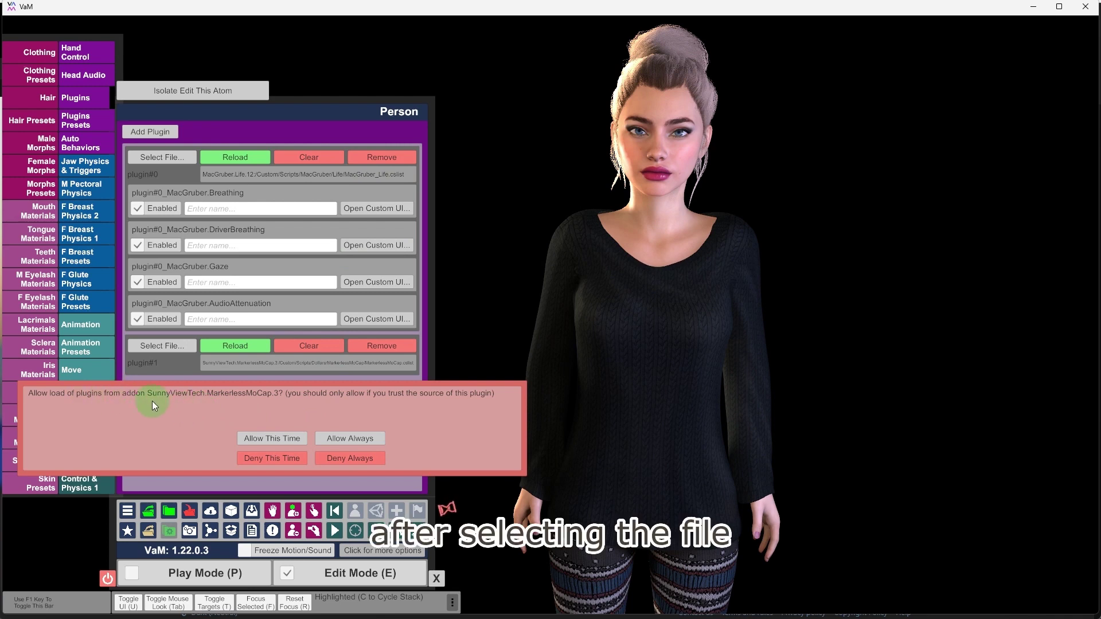
- Allow the SunnyViewTech plugin to load and enable Allow Plugins Network Access in Security preferences
{"action": "left_click", "coordinate": [367, 447]}
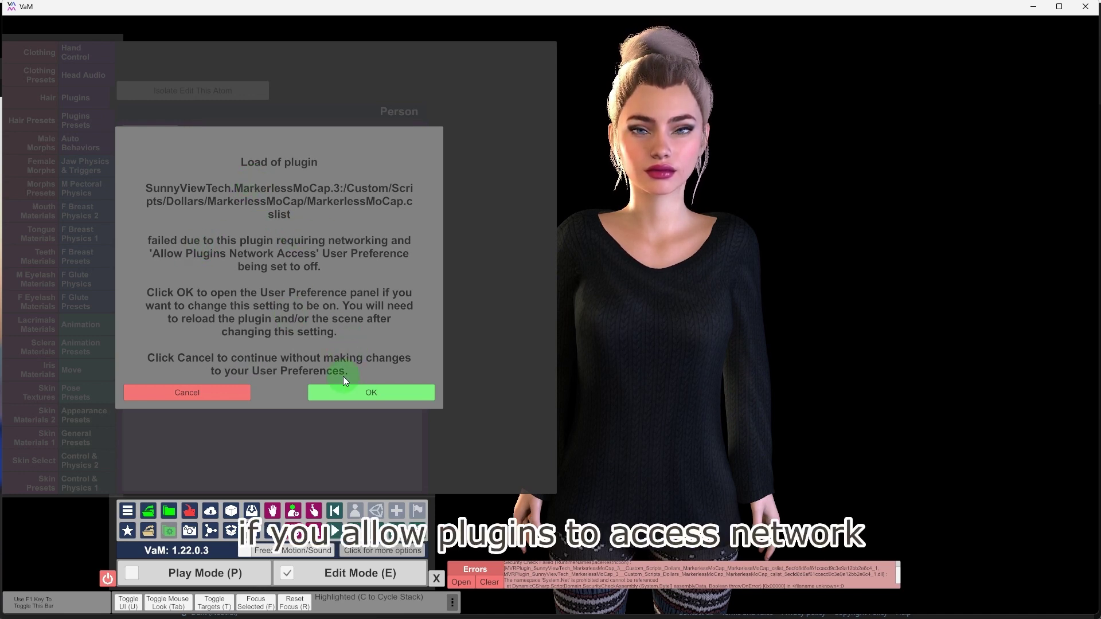
{"action": "left_click", "coordinate": [347, 392]}
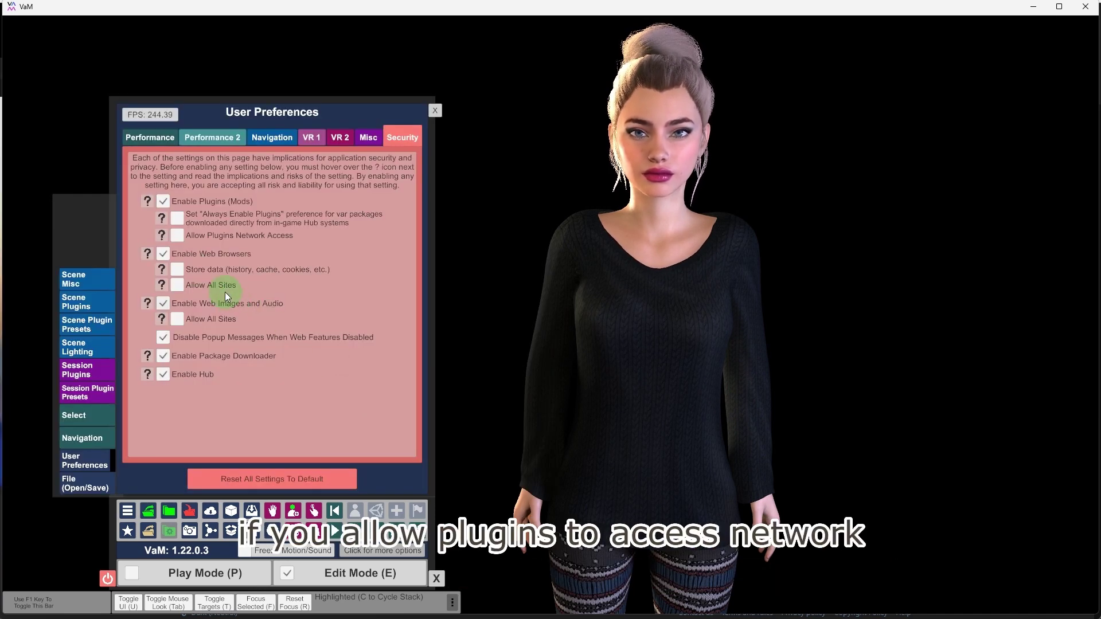
{"action": "left_click", "coordinate": [182, 237]}
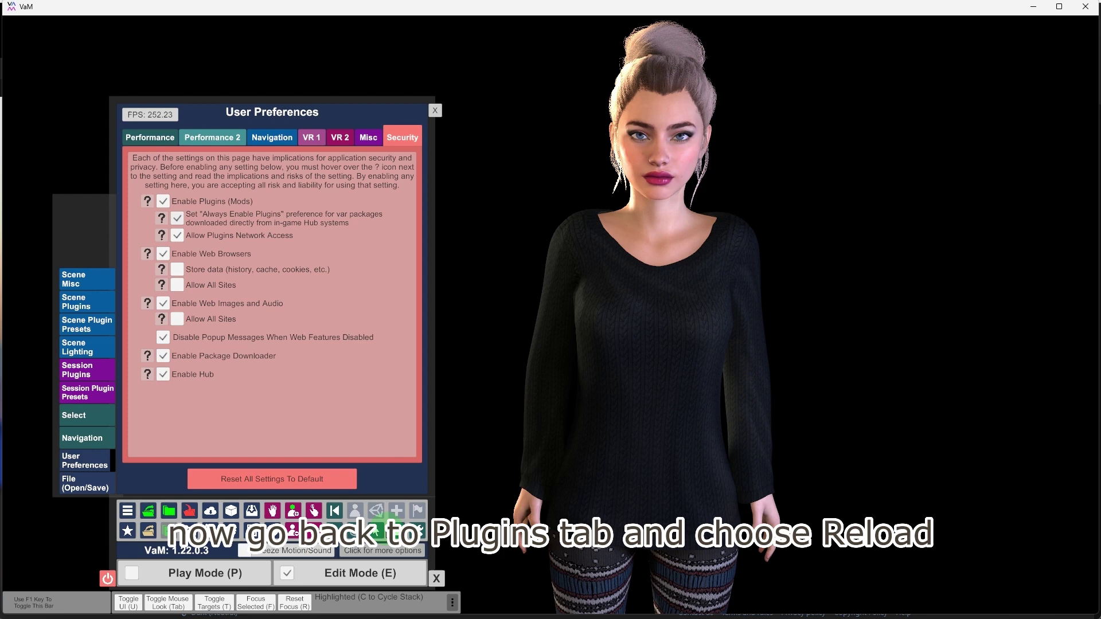
- Reload plugin#1_Dollars.MarkerlessMoCap on the Person's Plugins tab and open its Custom UI
{"action": "left_click", "coordinate": [293, 510]}
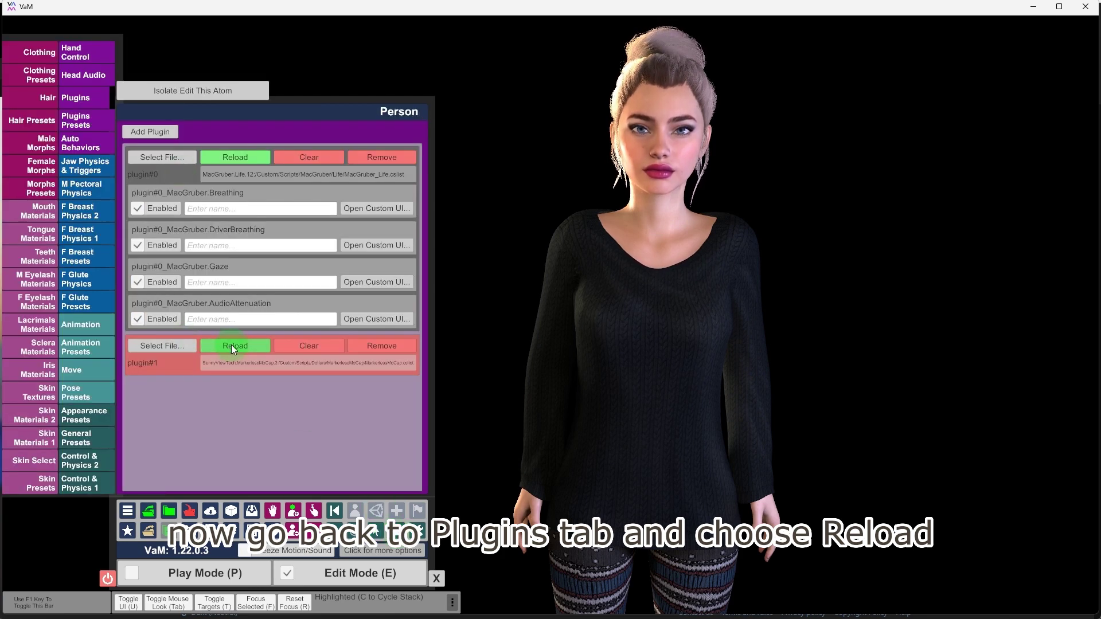
{"action": "left_click", "coordinate": [239, 343]}
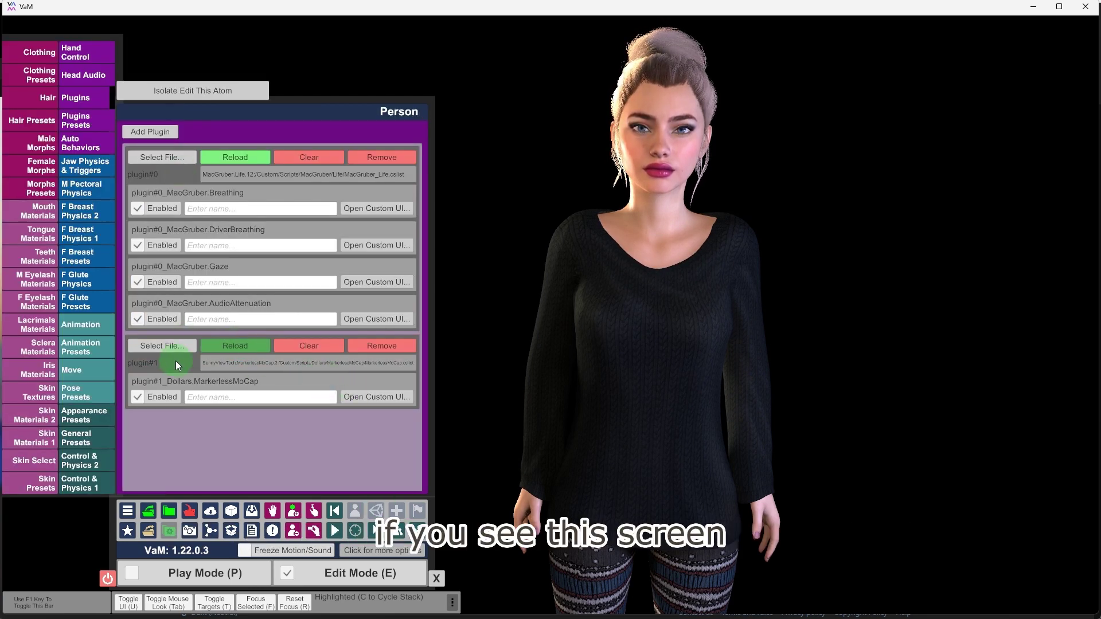
{"action": "left_click", "coordinate": [374, 398]}
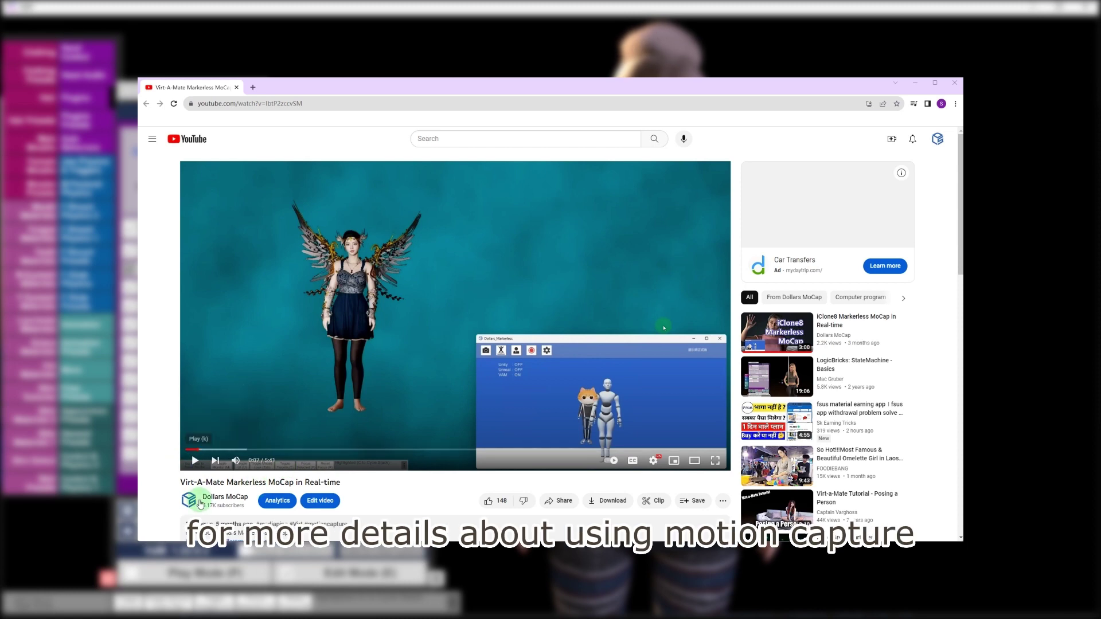
{"action": "scroll", "coordinate": [496, 450], "scroll_direction": "down", "scroll_amount": 2}
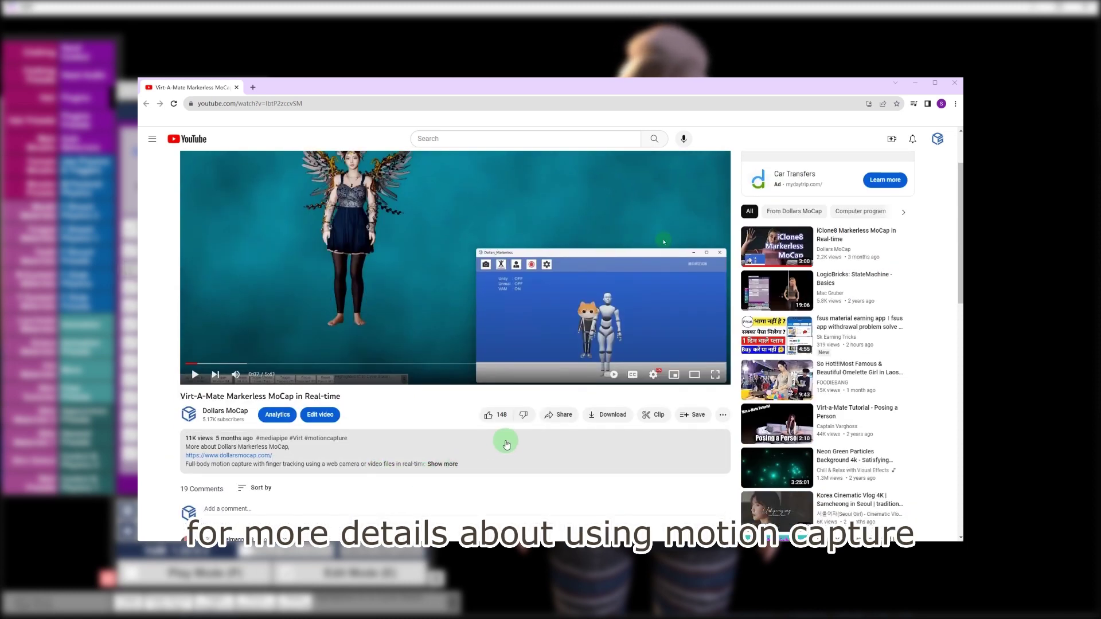
{"action": "scroll", "coordinate": [507, 444], "scroll_direction": "up", "scroll_amount": 2}
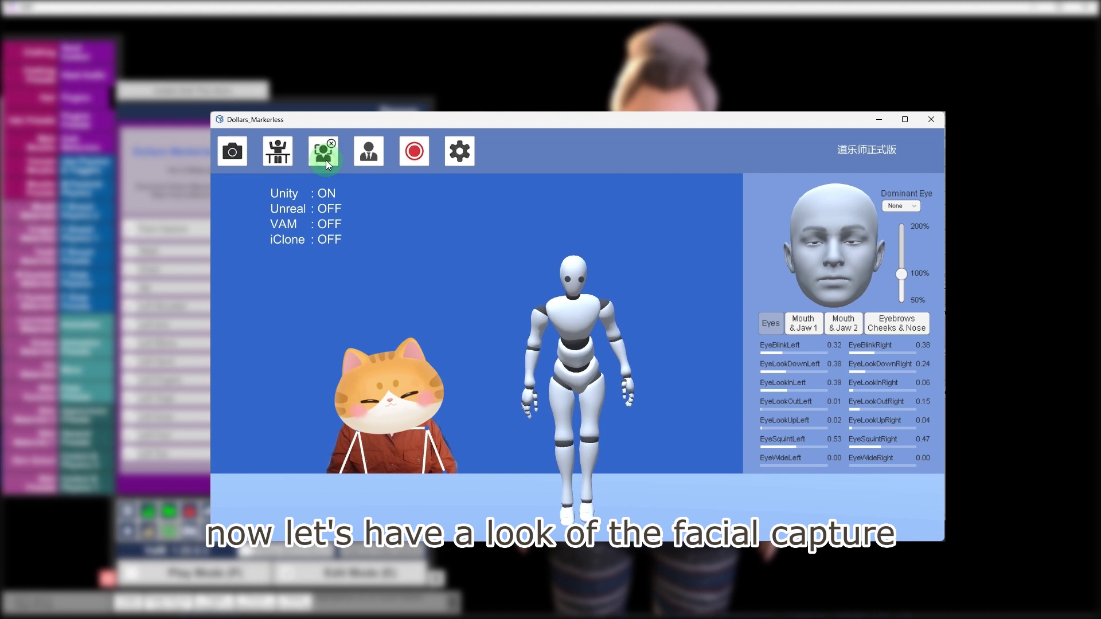
- Turn facial capture on and run the body calibration countdown
{"action": "left_click", "coordinate": [326, 160]}
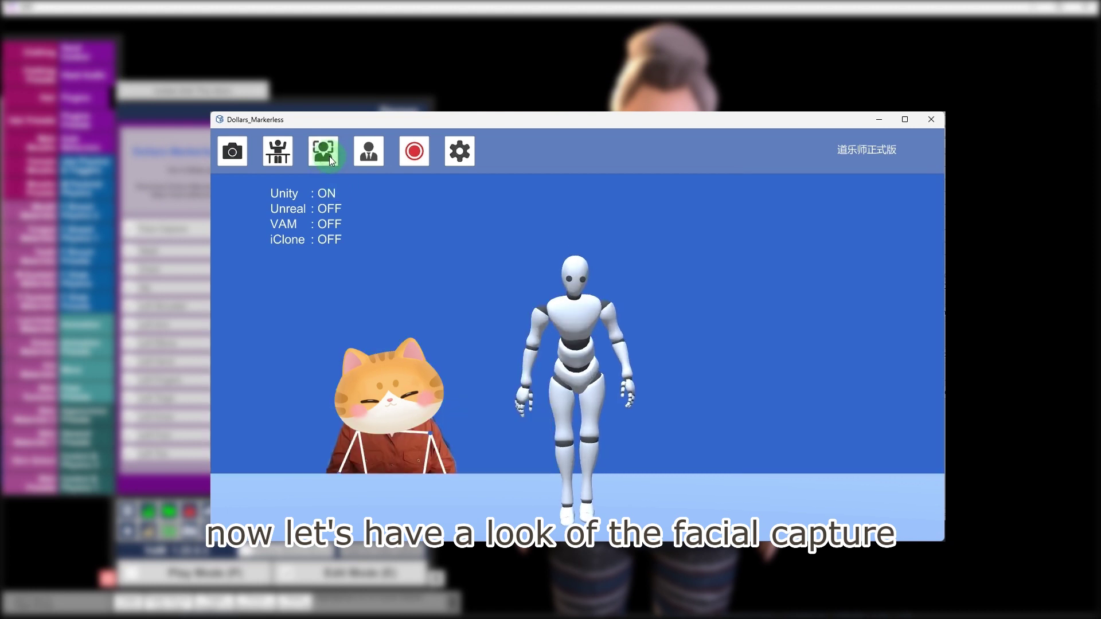
{"action": "left_click", "coordinate": [326, 159]}
{"action": "left_click", "coordinate": [330, 163]}
{"action": "left_click", "coordinate": [331, 162]}
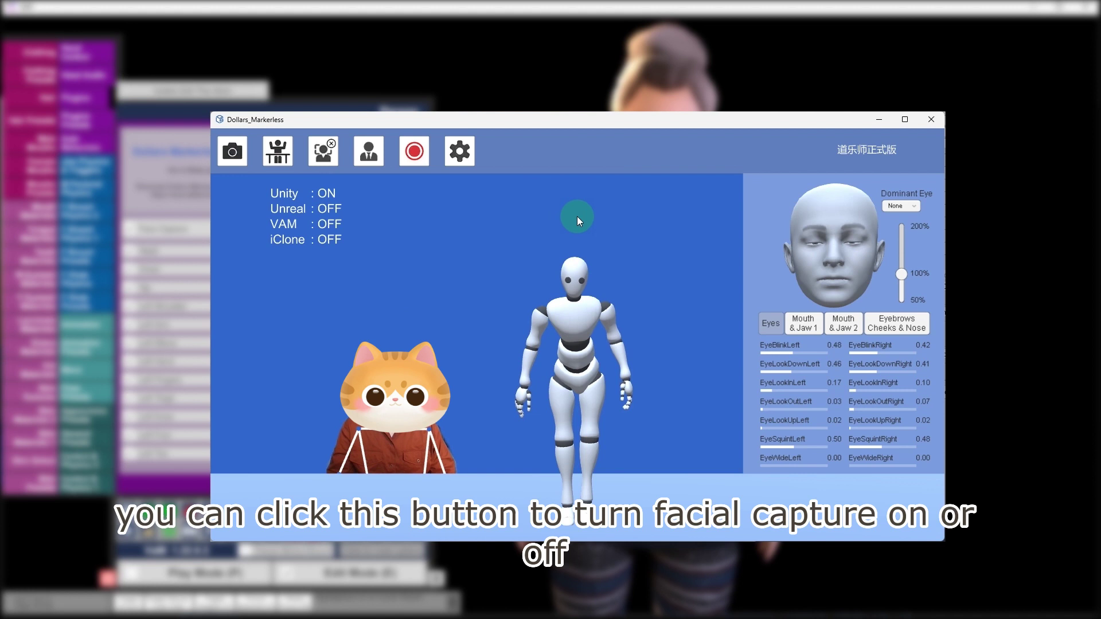
{"action": "left_click", "coordinate": [374, 156]}
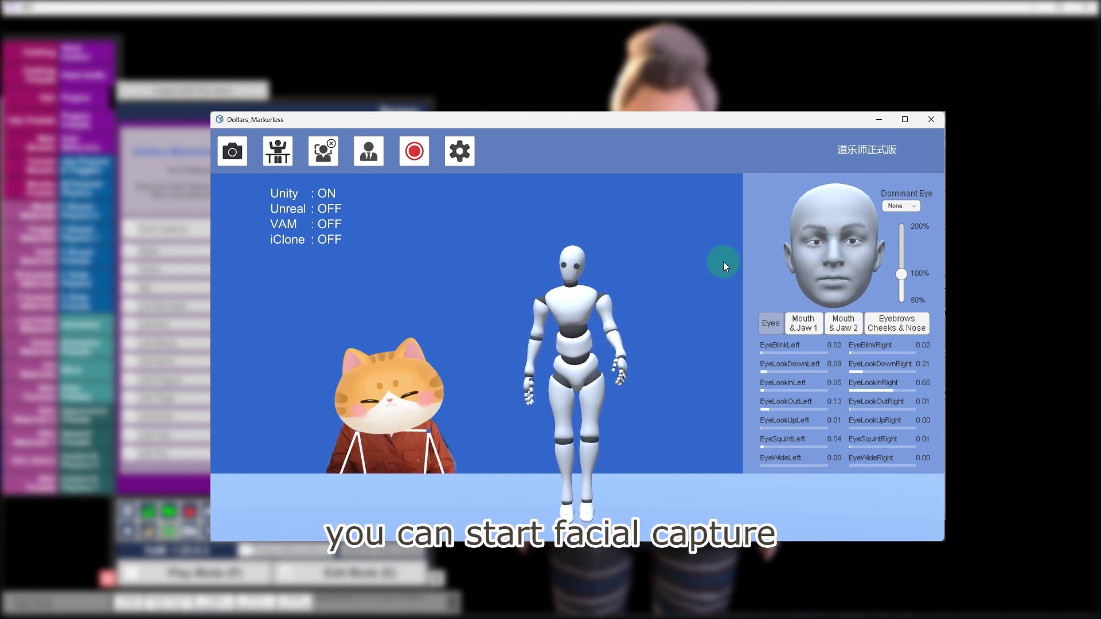
- Raise facial capture strength to 200% and set Dominant Eye to Right
{"action": "mouse_move", "coordinate": [906, 273]}
{"action": "left_mouse_down"}
{"action": "mouse_move", "coordinate": [919, 237]}
{"action": "mouse_move", "coordinate": [912, 293]}
{"action": "mouse_move", "coordinate": [905, 274]}
{"action": "left_mouse_up"}
{"action": "left_click", "coordinate": [890, 203]}
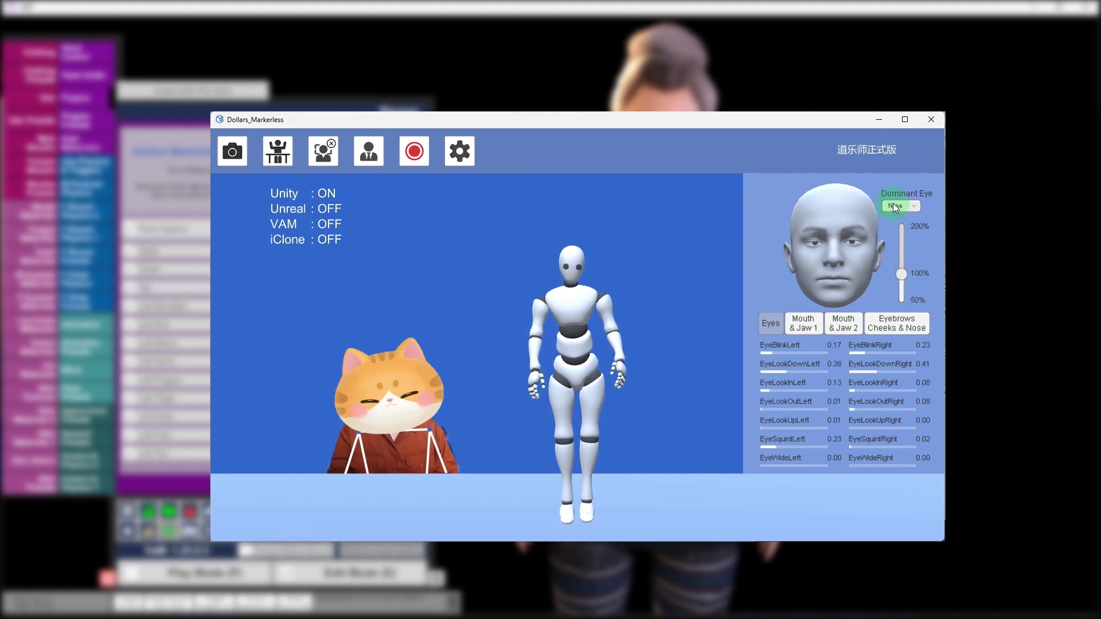
{"action": "left_click", "coordinate": [898, 206]}
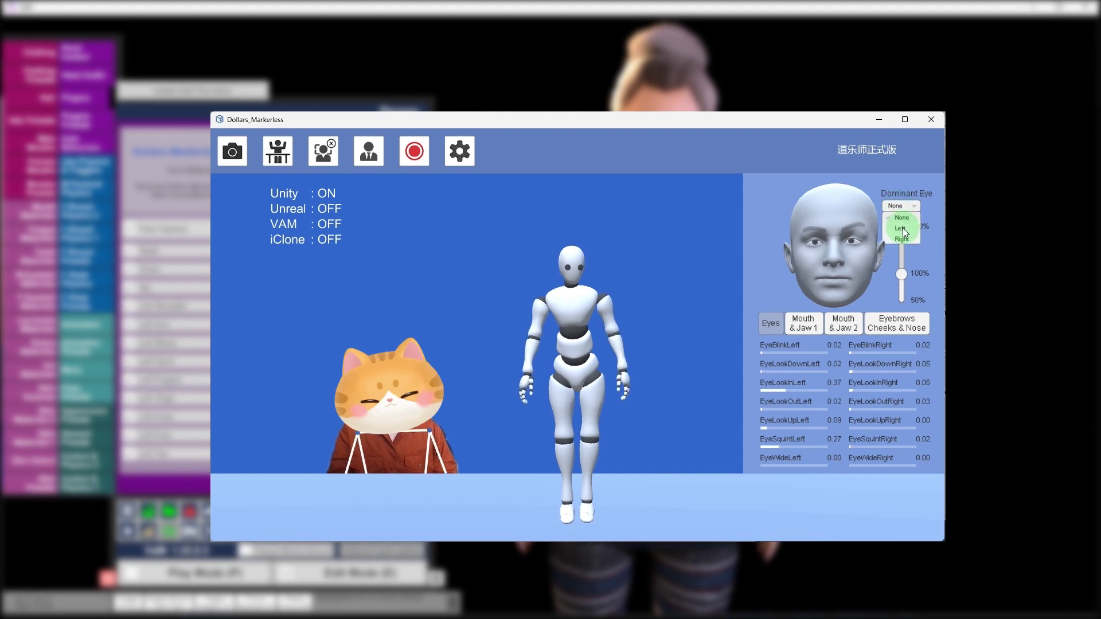
{"action": "left_click", "coordinate": [904, 225]}
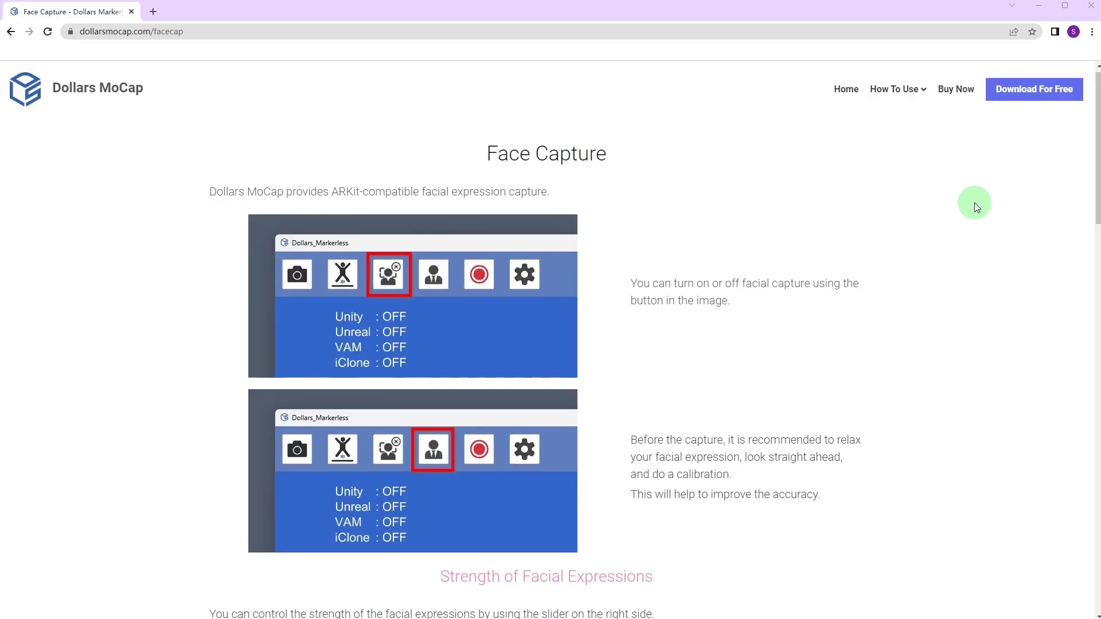
{"action": "scroll", "coordinate": [974, 202], "scroll_direction": "down", "scroll_amount": 8}
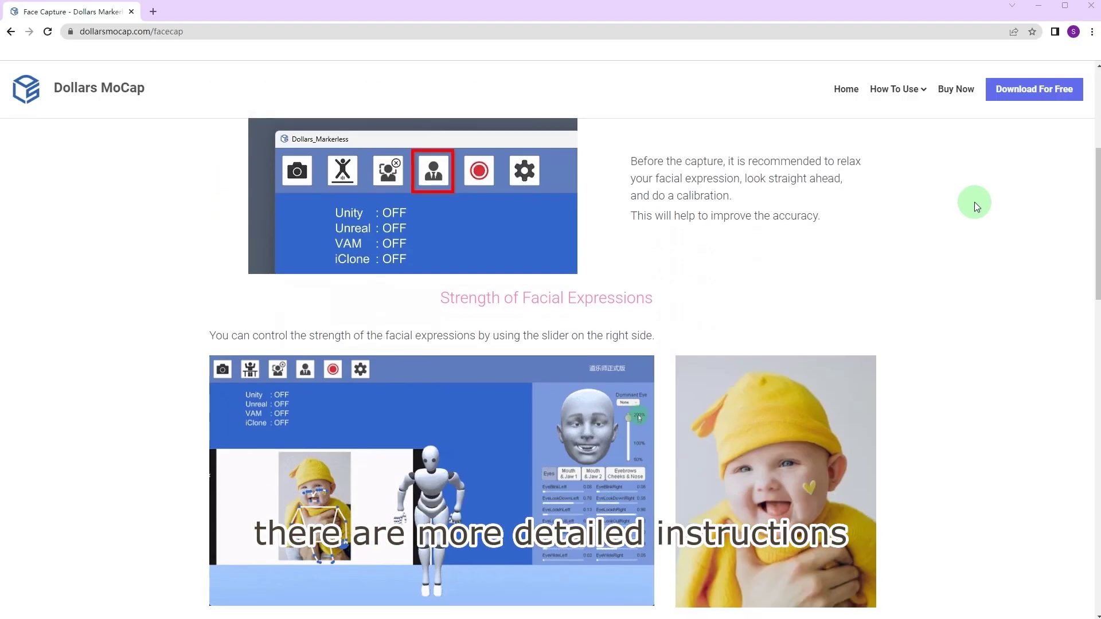
{"action": "scroll", "coordinate": [974, 203], "scroll_direction": "down", "scroll_amount": 8}
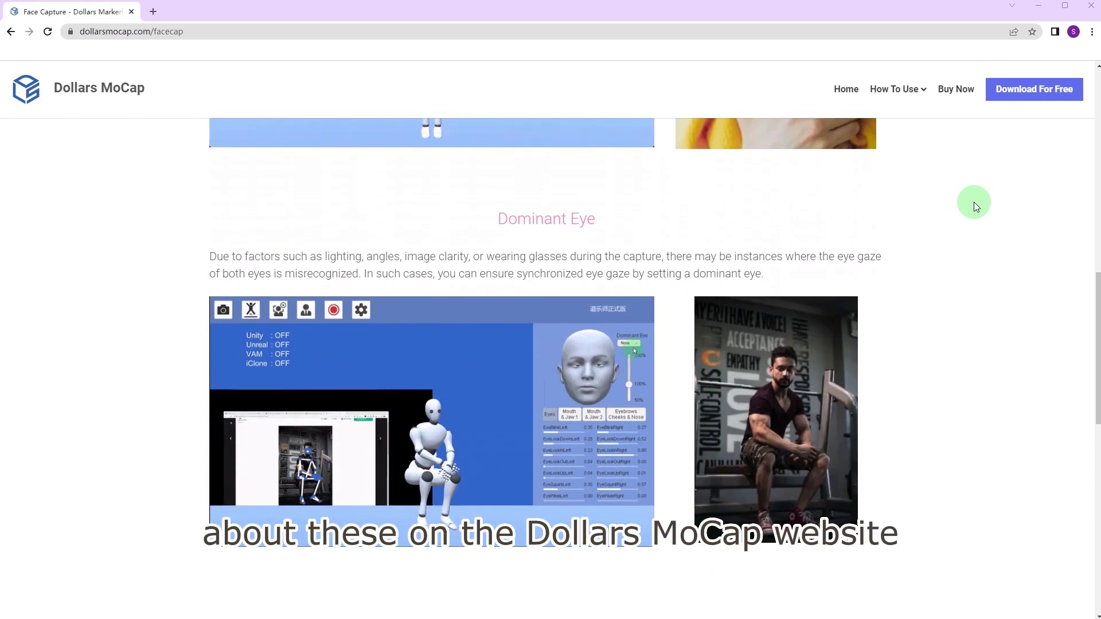
{"action": "scroll", "coordinate": [973, 202], "scroll_direction": "down", "scroll_amount": 3}
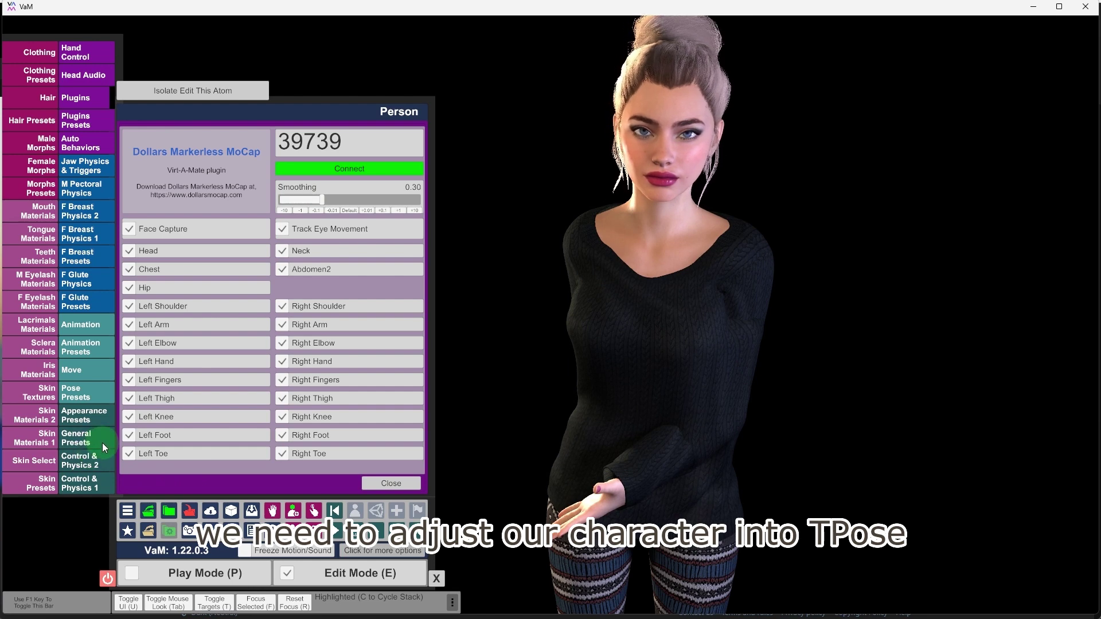
- Apply the SunnyViewTech MarkerlessMoCap.3 TPose pose preset to the Person
{"action": "left_click", "coordinate": [90, 394]}
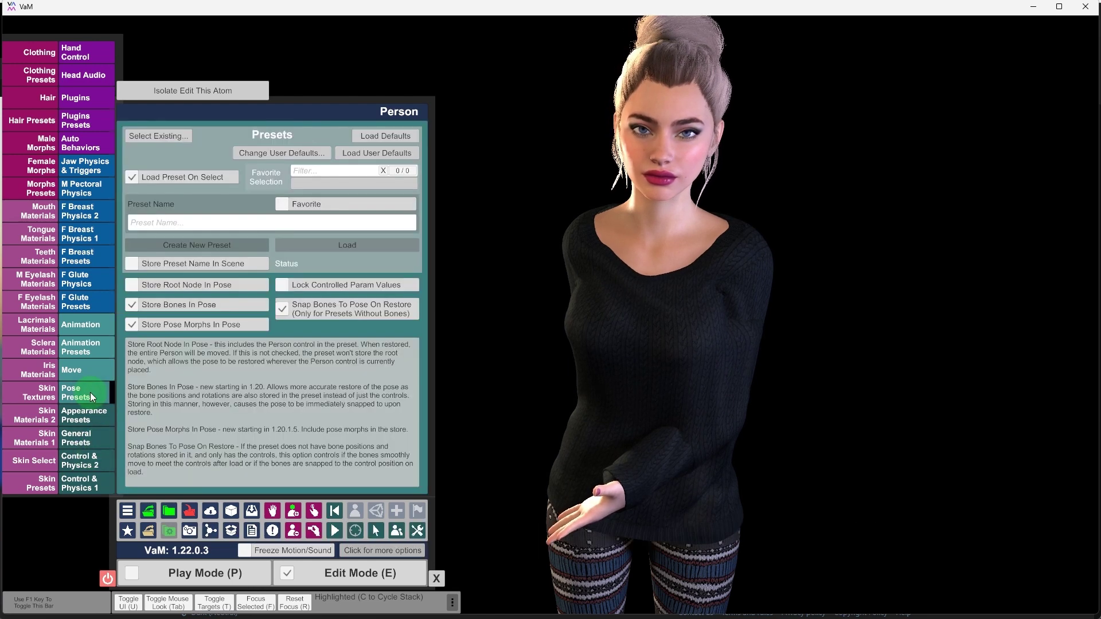
{"action": "left_click", "coordinate": [159, 138]}
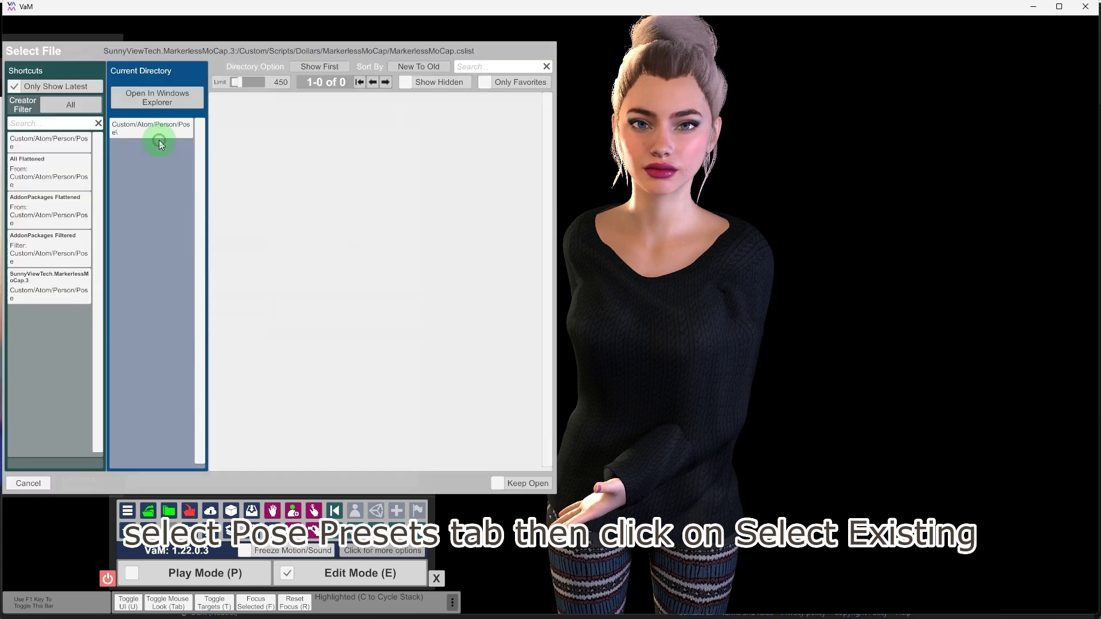
{"action": "left_click", "coordinate": [43, 283]}
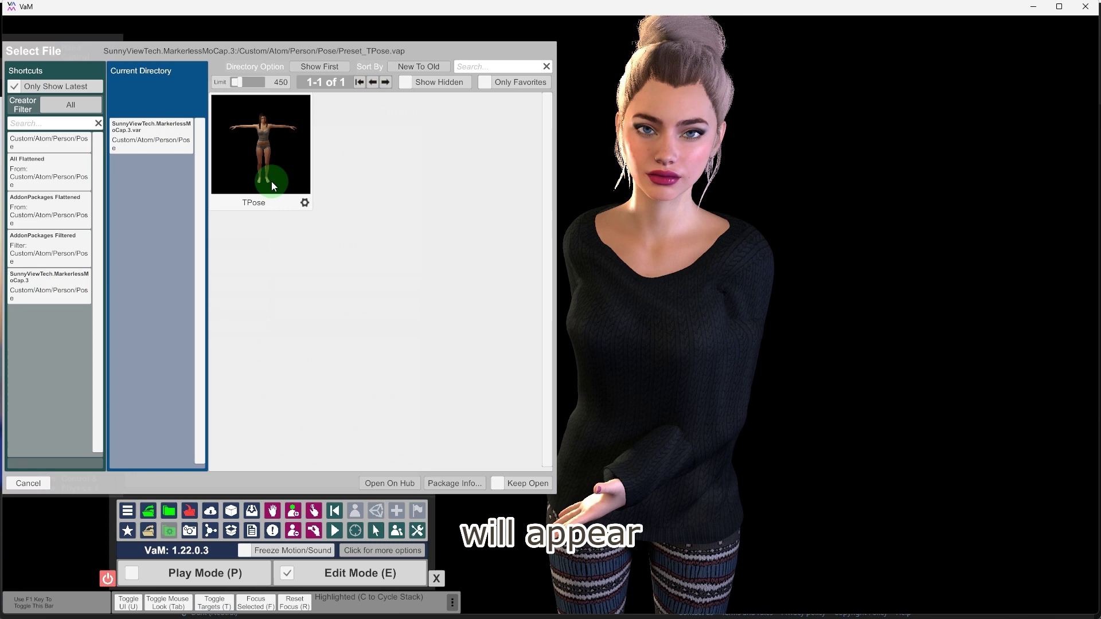
{"action": "left_click", "coordinate": [271, 159]}
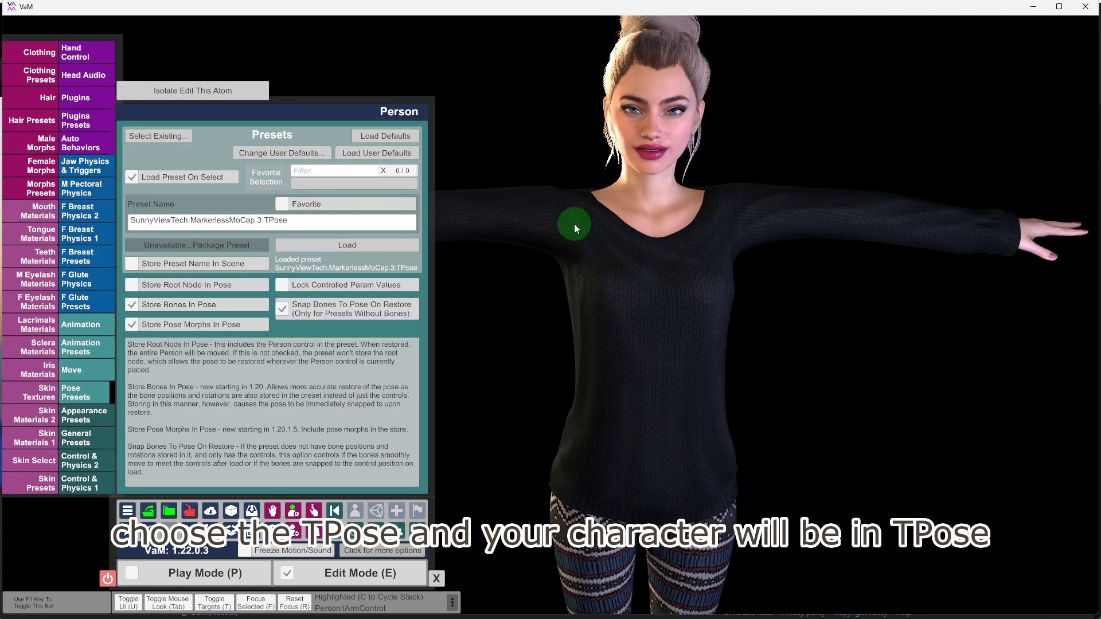
- Connect the Dollars MoCap plugin on port 39739 and show the Dollars Markerless window
{"action": "left_click", "coordinate": [99, 101]}
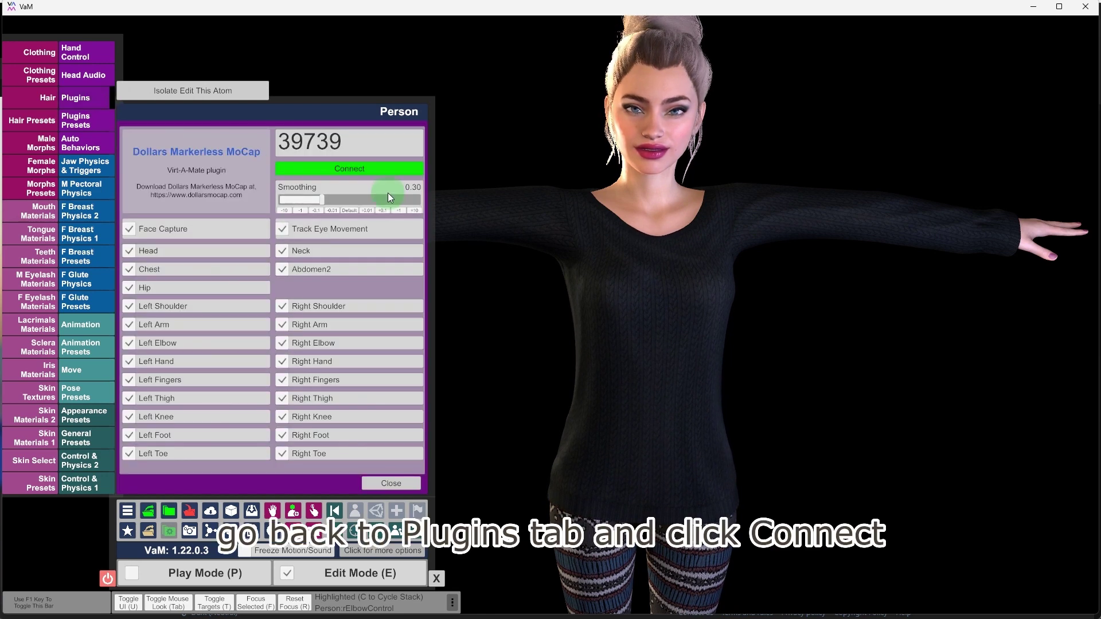
{"action": "left_click", "coordinate": [354, 168]}
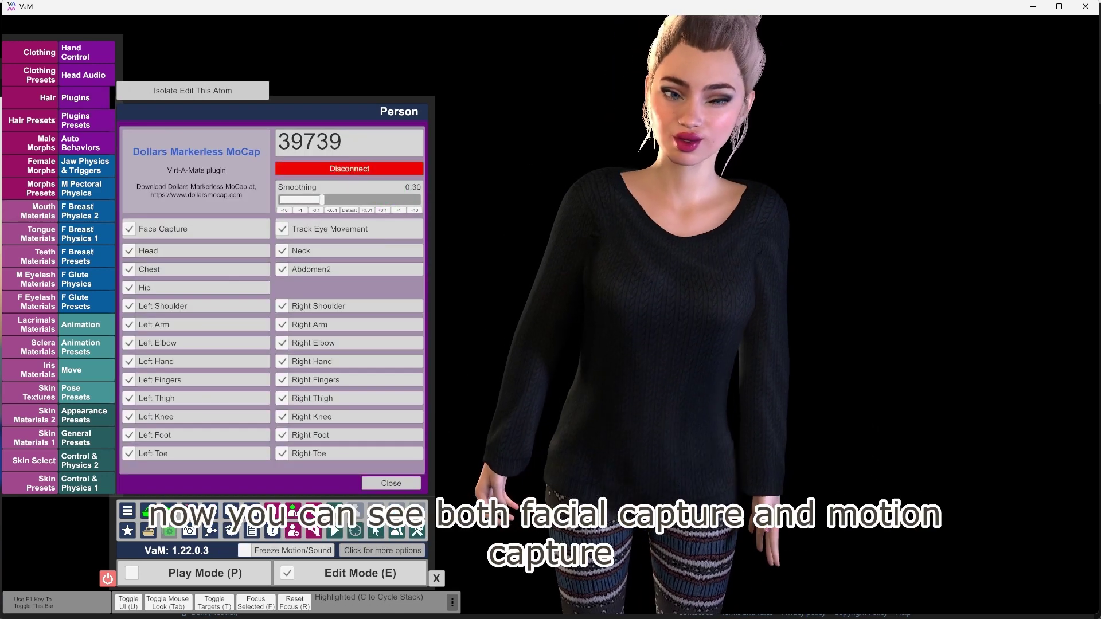
{"action": "left_click", "coordinate": [684, 389]}
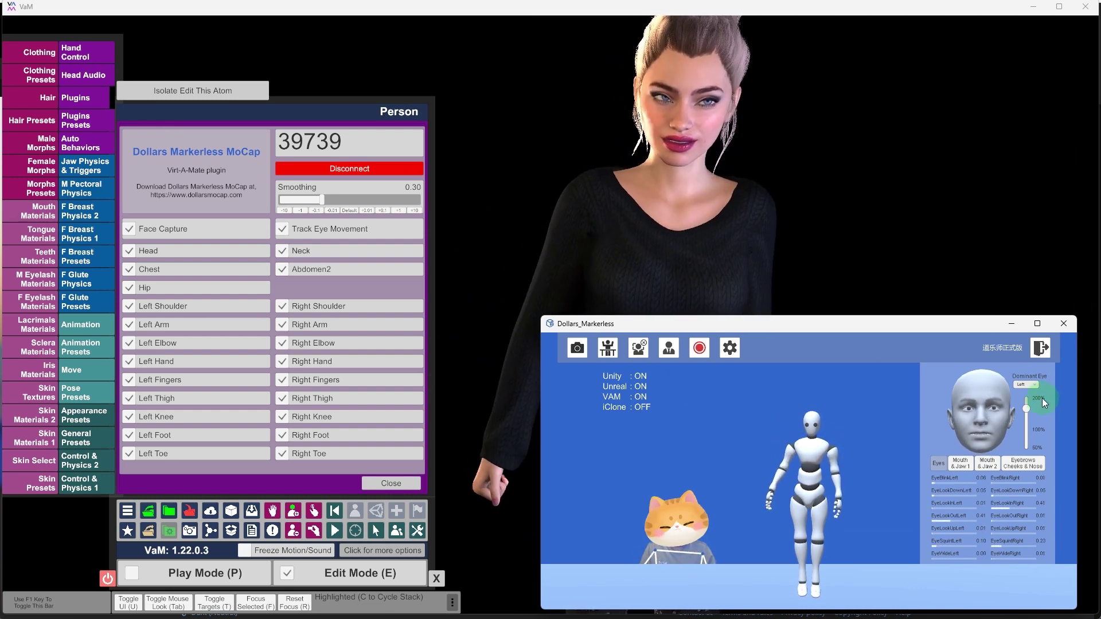
- Adjust dominant-eye strength, toggle face capture off and on, and uncheck Track Eye Movement
{"action": "left_click_drag", "start_coordinate": [1026, 409], "coordinate": [1025, 415]}
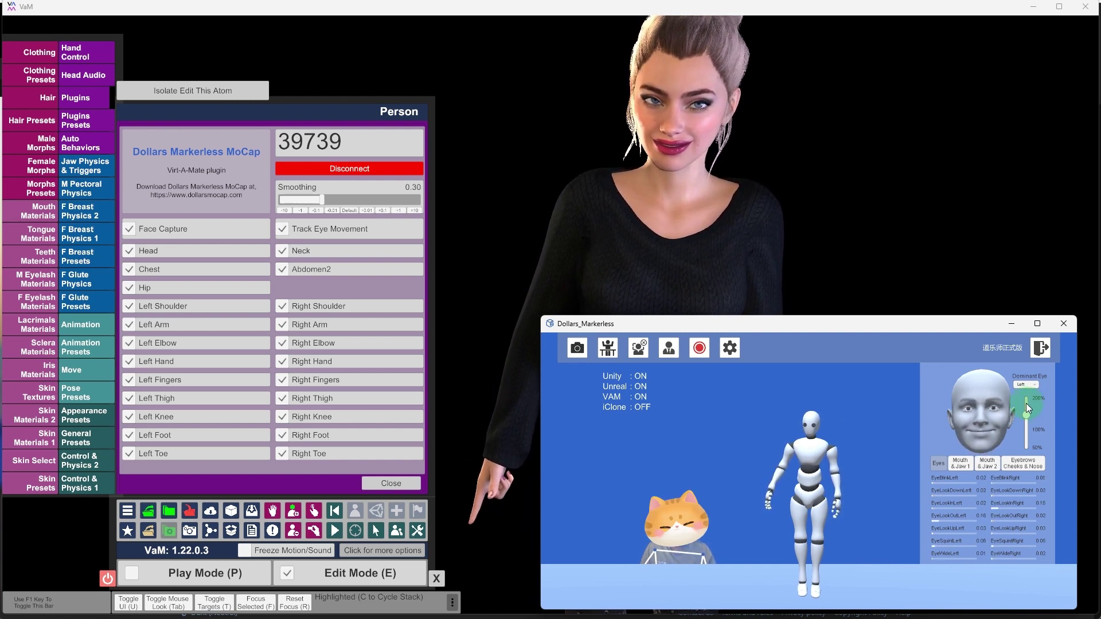
{"action": "left_click", "coordinate": [384, 282]}
{"action": "left_click", "coordinate": [141, 231]}
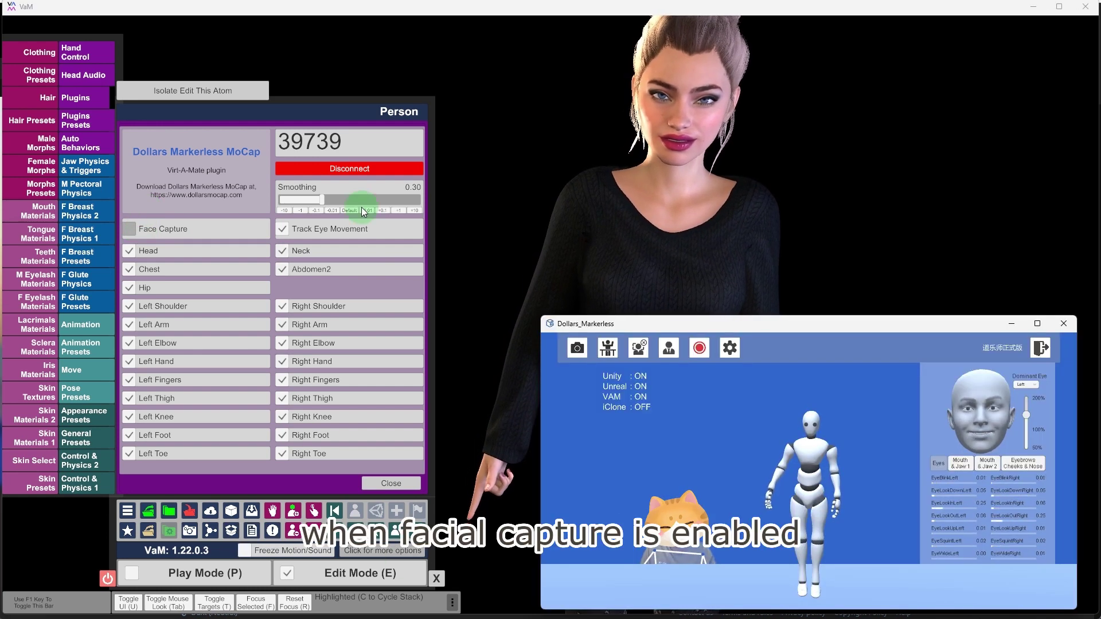
{"action": "left_click", "coordinate": [130, 230]}
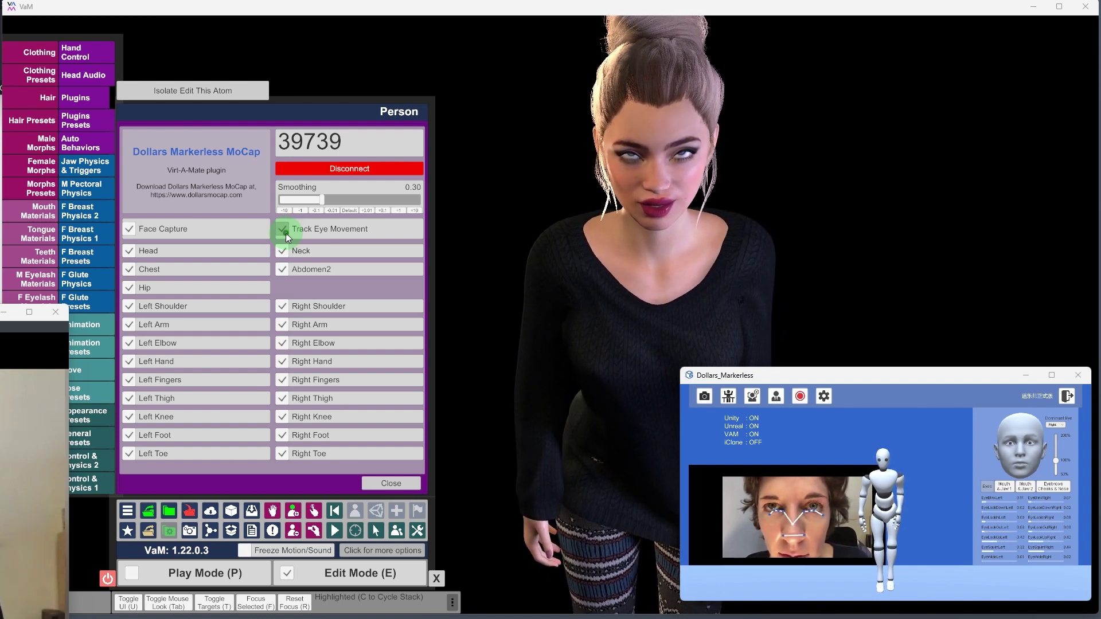
{"action": "left_click", "coordinate": [285, 234]}
{"action": "left_click", "coordinate": [990, 444]}
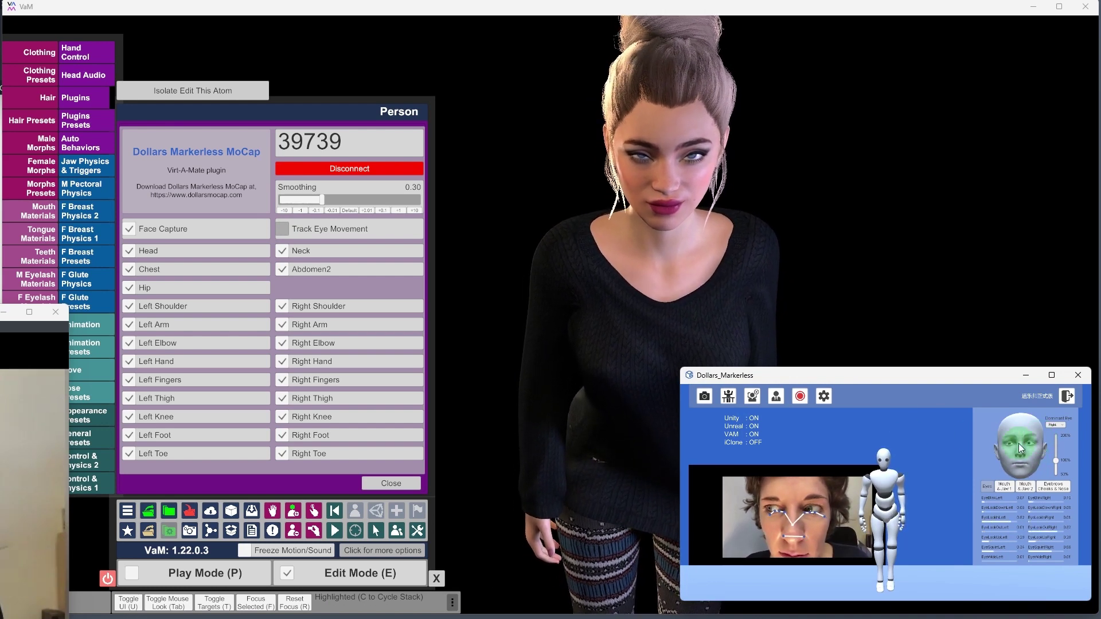
{"action": "left_click", "coordinate": [973, 497]}
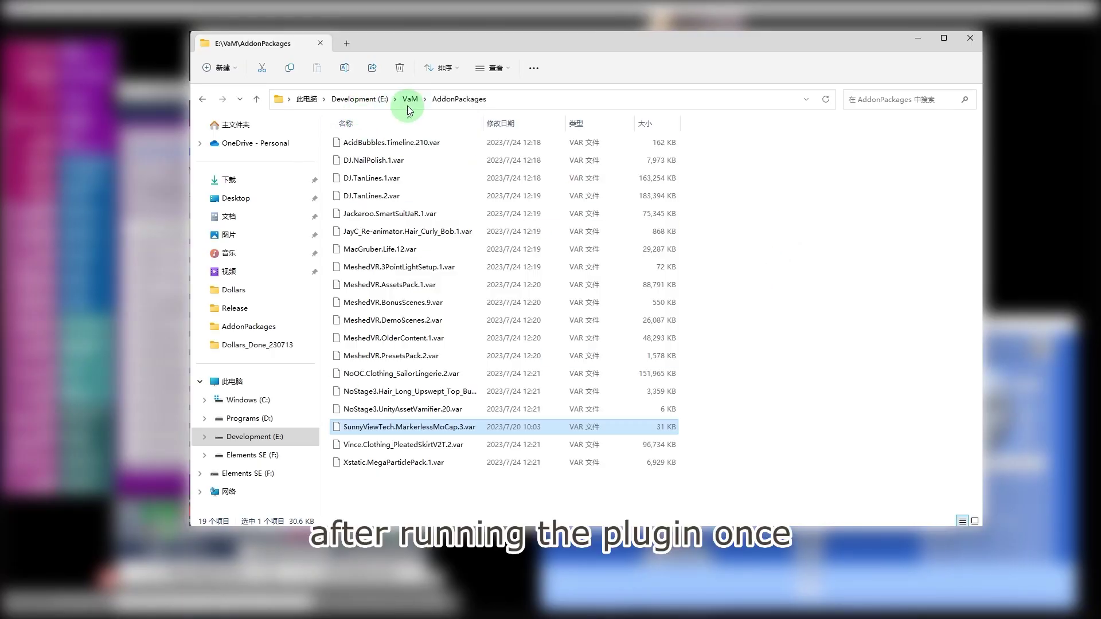
- Open VaM\Saves\PluginData\DollarsMarkerlessMoCap.json in Notepad2 and place the caret at the EyeBlinkLeft mapping
{"action": "left_click", "coordinate": [411, 99]}
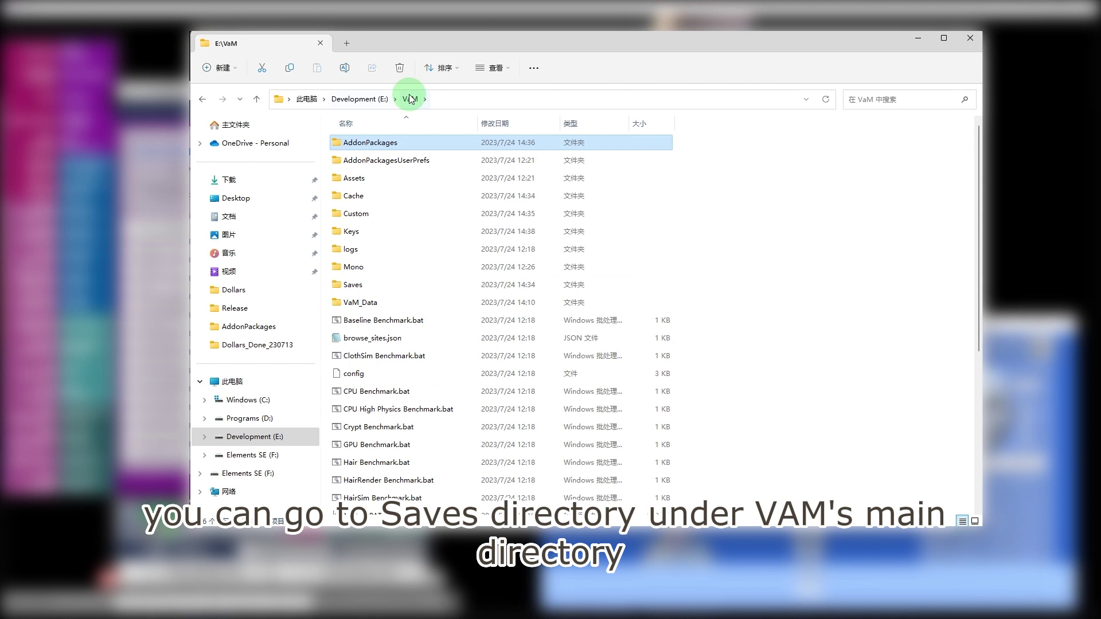
{"action": "double_click", "coordinate": [359, 284]}
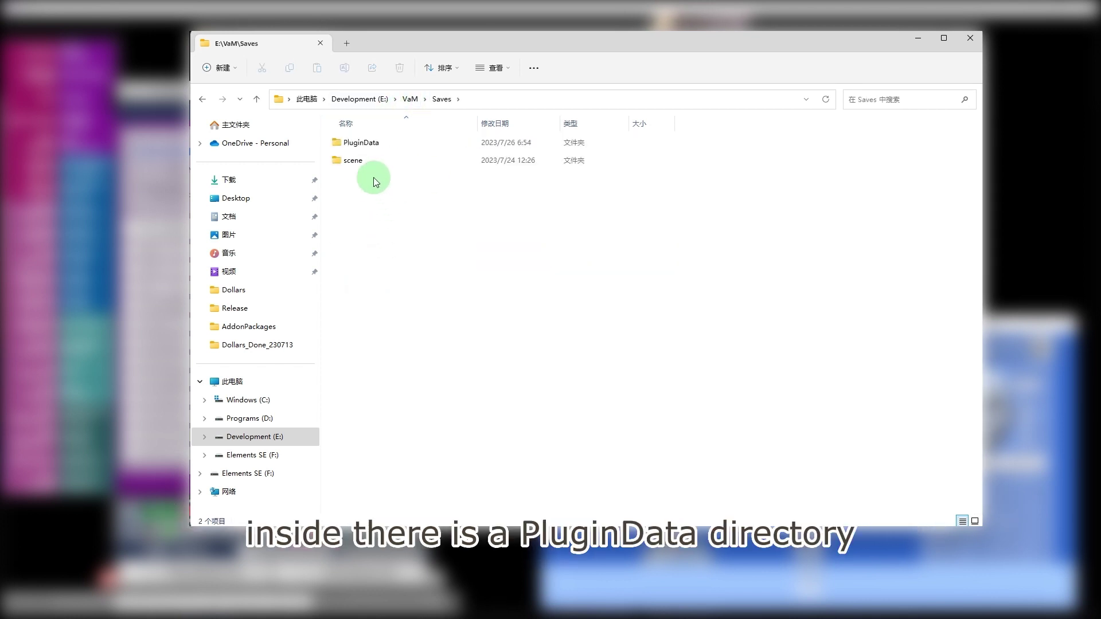
{"action": "double_click", "coordinate": [387, 142]}
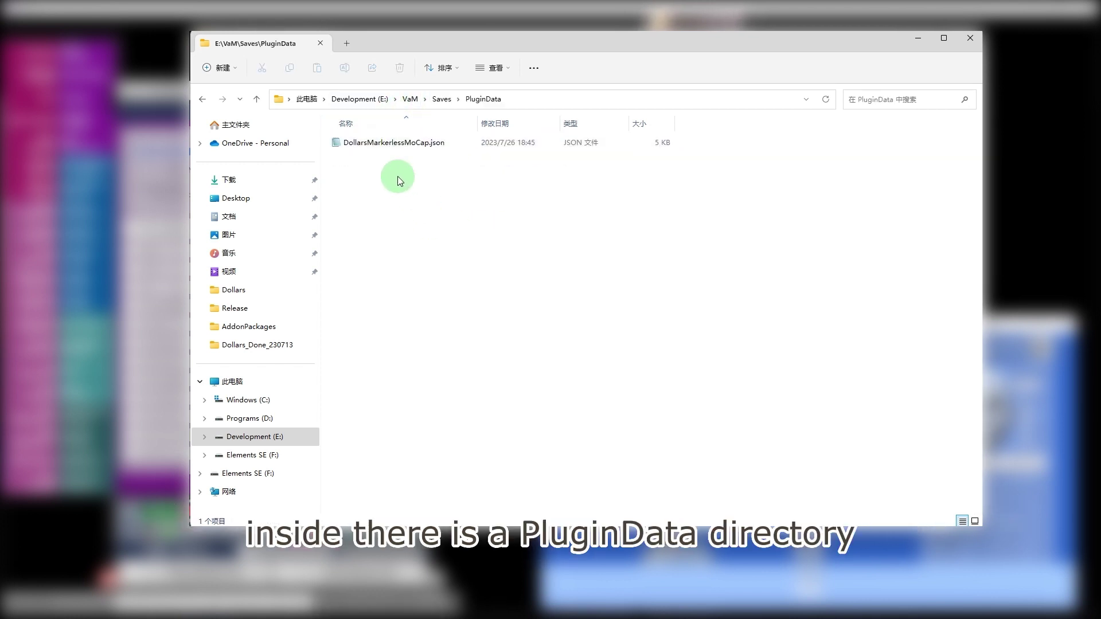
{"action": "double_click", "coordinate": [411, 143]}
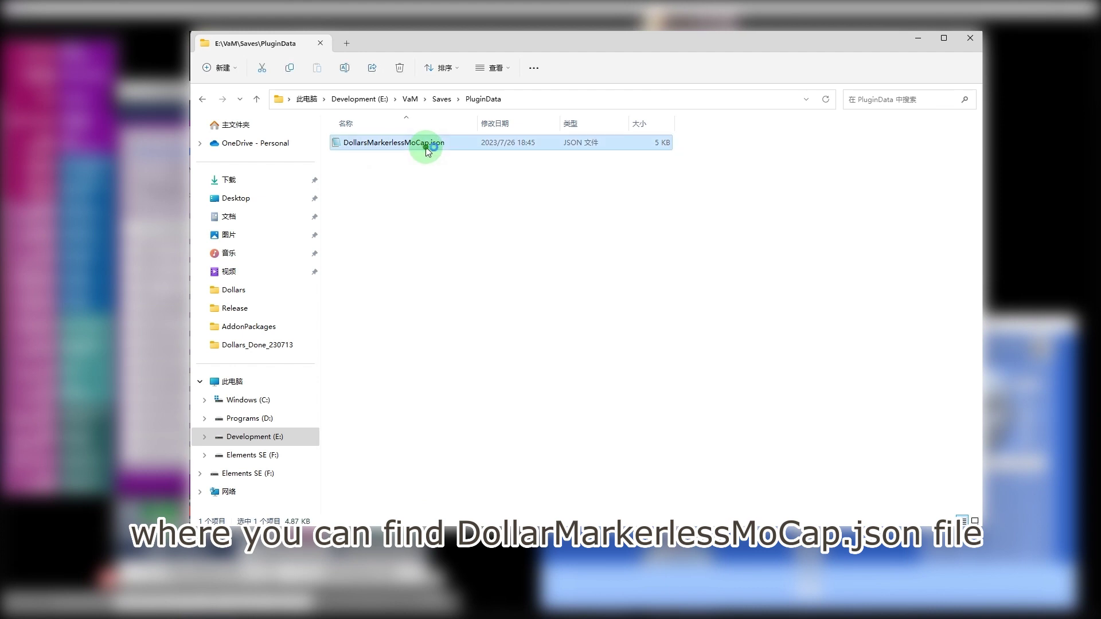
{"action": "left_click", "coordinate": [258, 148]}
{"action": "double_click", "coordinate": [258, 149]}
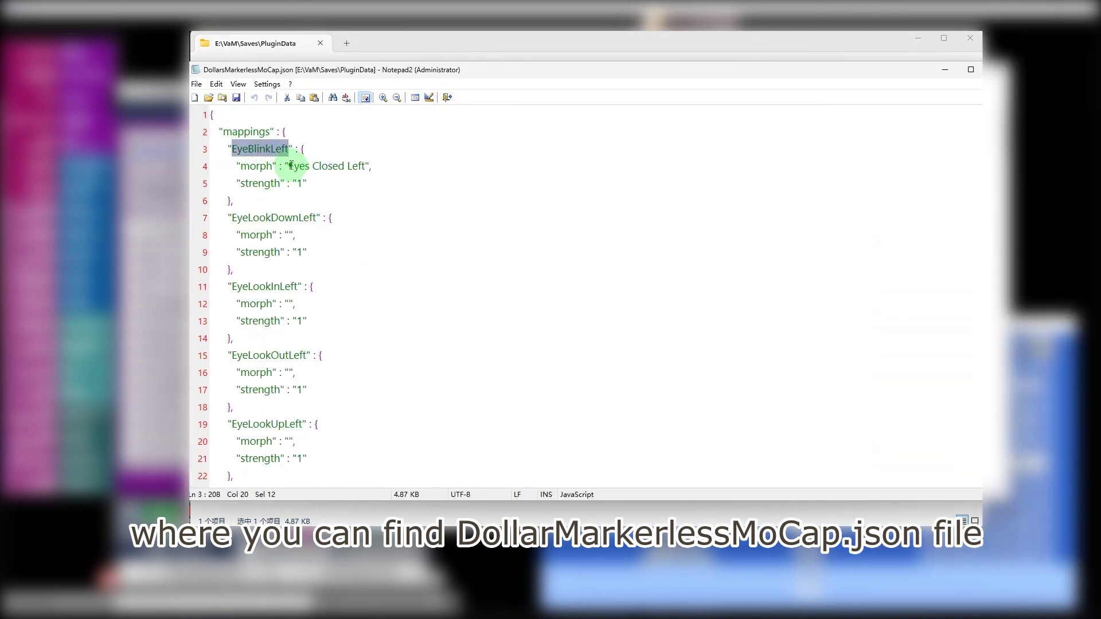
{"action": "left_click_drag", "start_coordinate": [291, 167], "coordinate": [370, 168]}
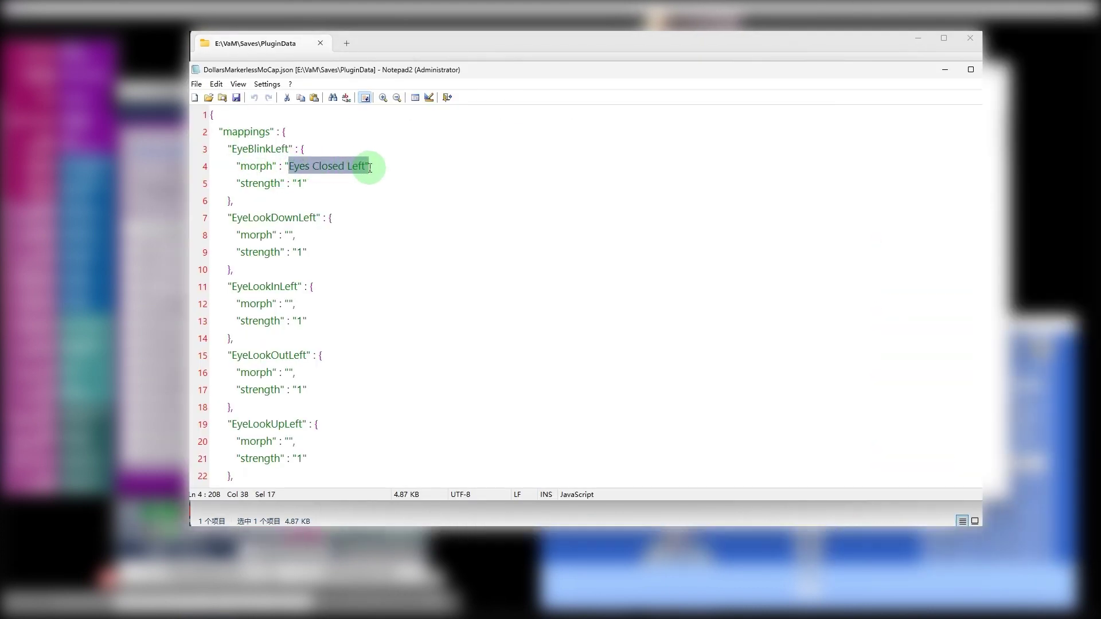
{"action": "left_click", "coordinate": [298, 184]}
{"action": "double_click", "coordinate": [298, 183]}
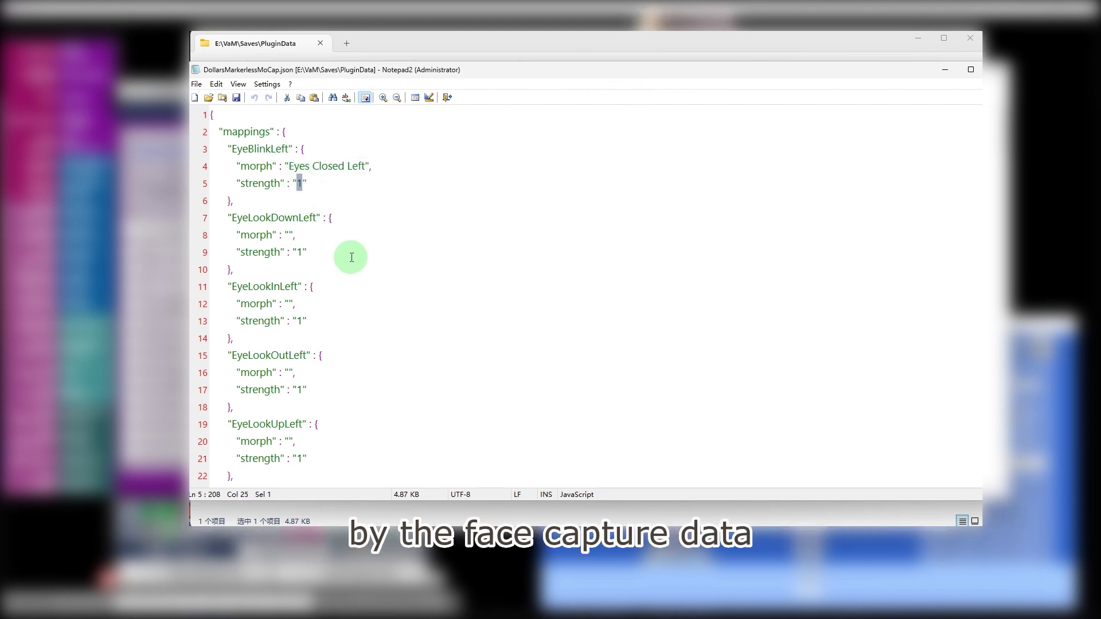
{"action": "scroll", "coordinate": [316, 278], "scroll_direction": "down", "scroll_amount": 5}
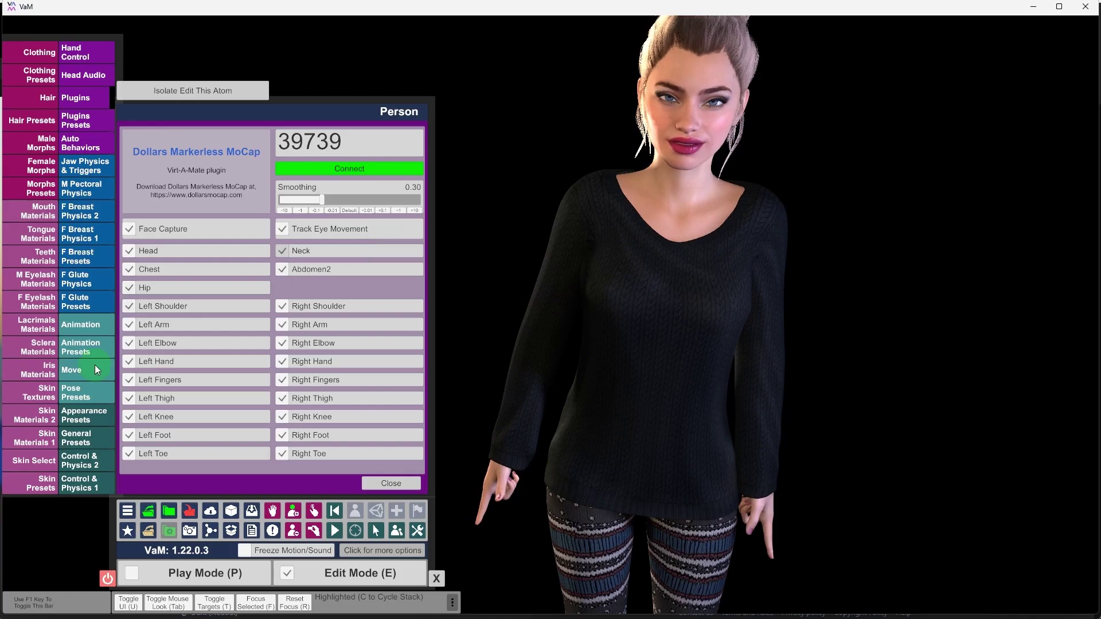
- Apply the TPose pose preset to the character
{"action": "left_click", "coordinate": [73, 395]}
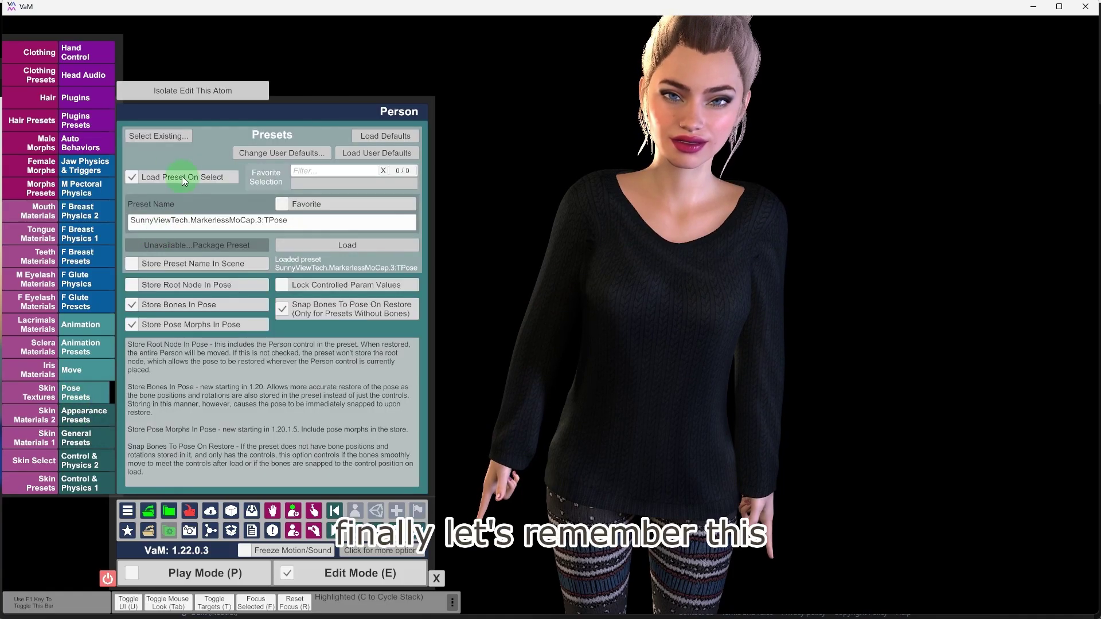
{"action": "left_click", "coordinate": [156, 138]}
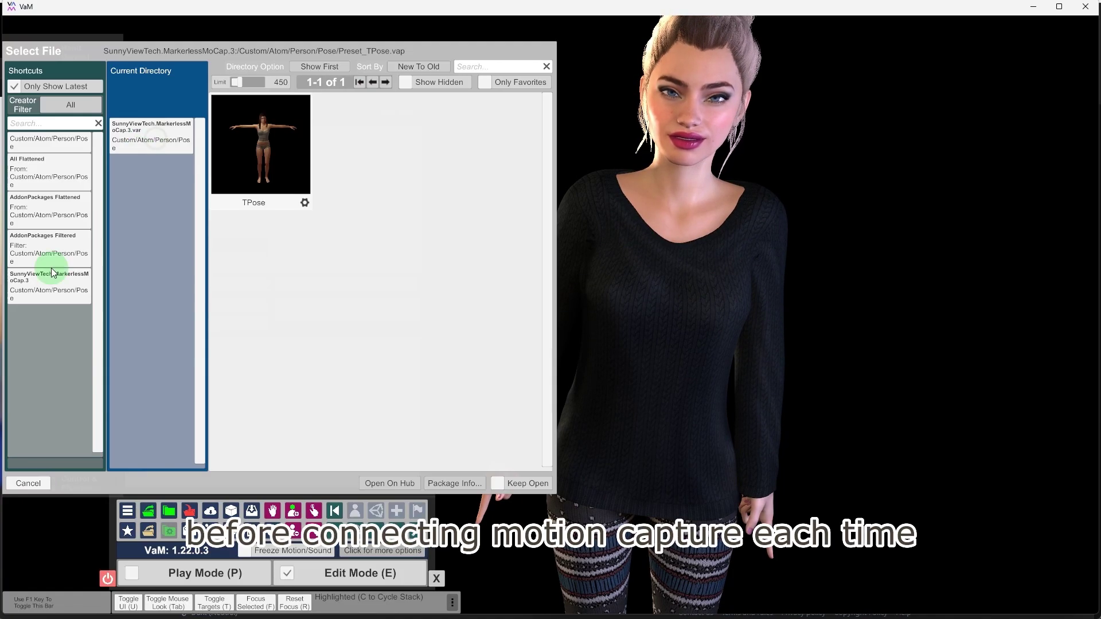
{"action": "left_click", "coordinate": [268, 167]}
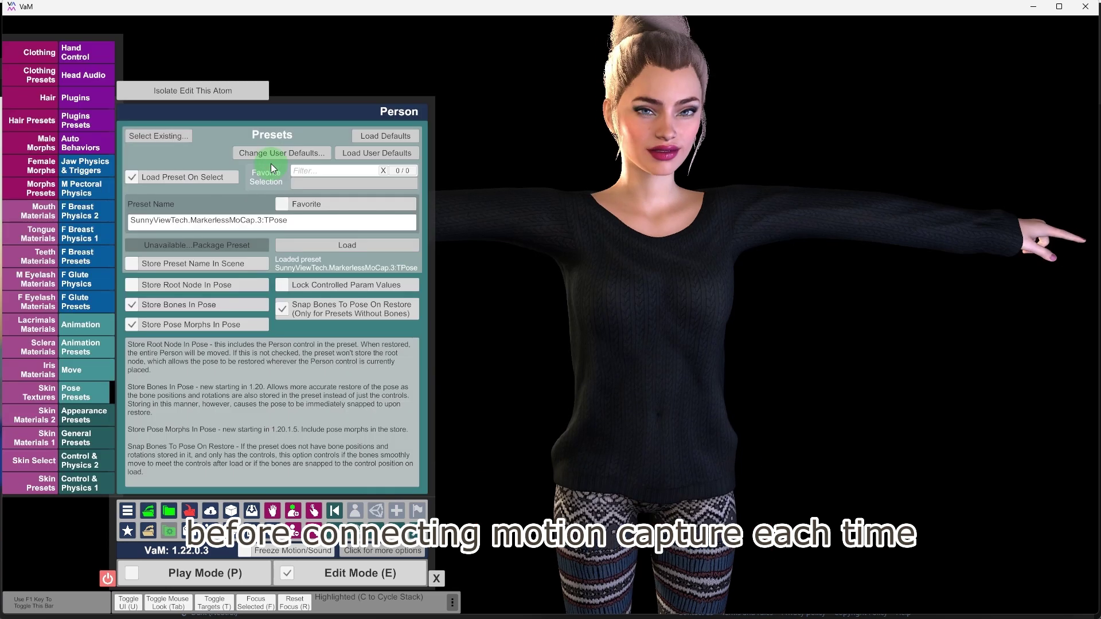
- Reconnect the Dollars MoCap plugin and bring up the Dollars_Markerless window
{"action": "left_click", "coordinate": [79, 101]}
{"action": "left_click", "coordinate": [322, 164]}
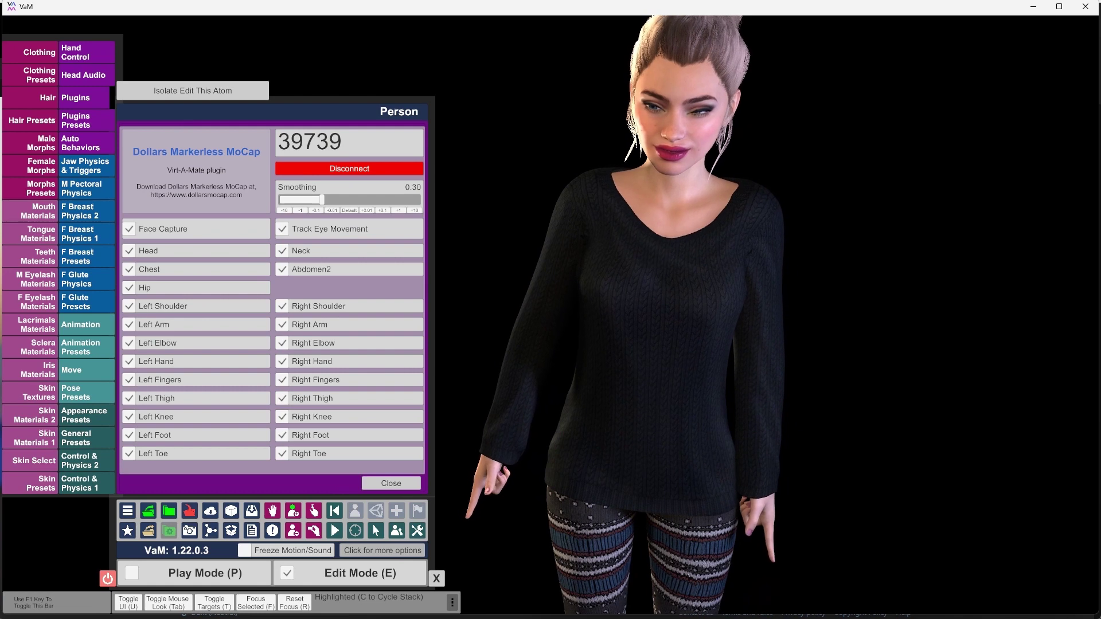
{"action": "key", "text": "alt+Tab"}
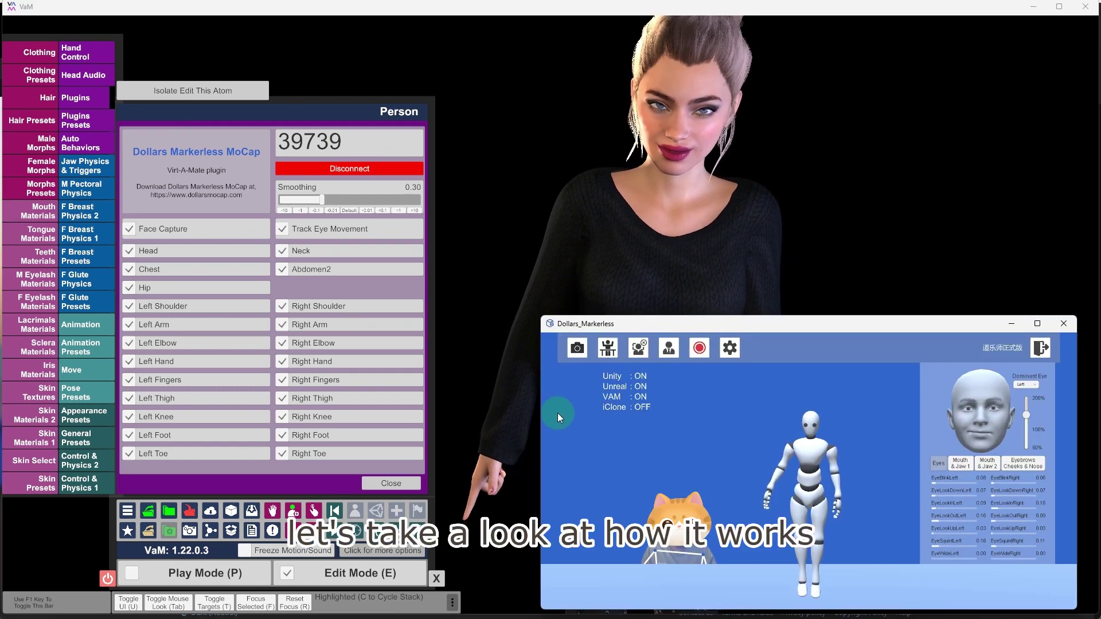